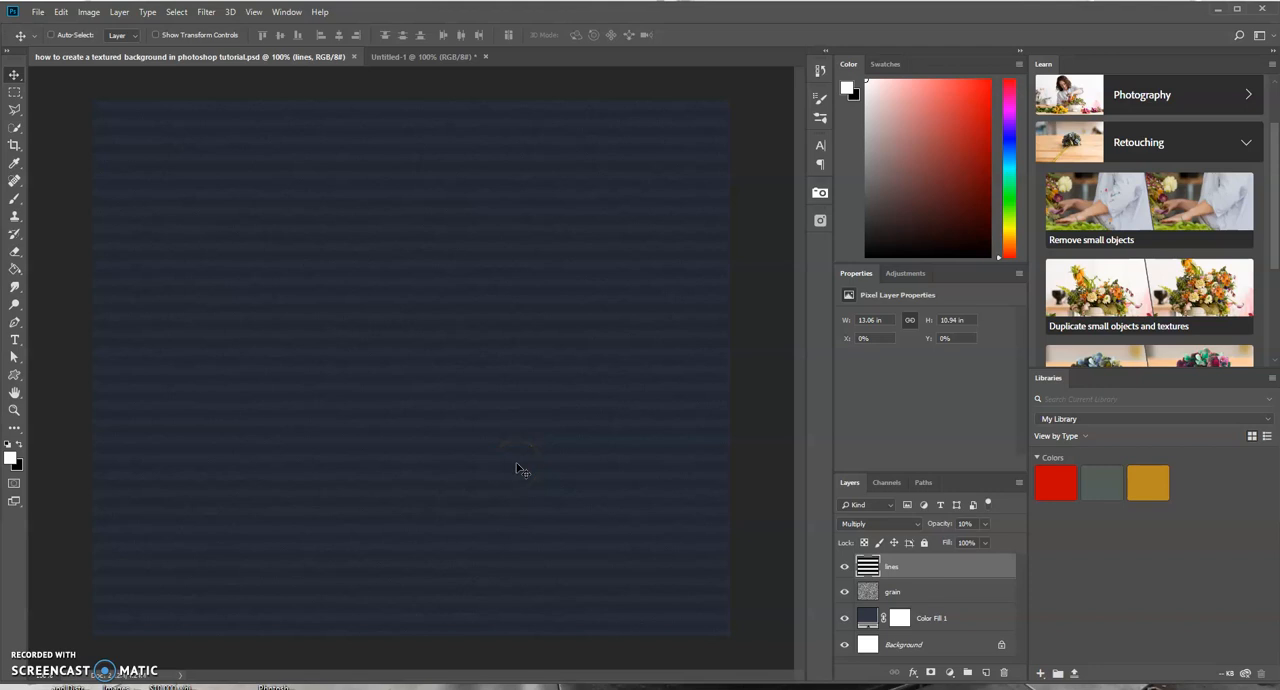
- Zoom in and back out to inspect the finished textured background example
{"action": "key", "text": "ctrl"}
{"action": "key", "text": "ctrl+plus"}
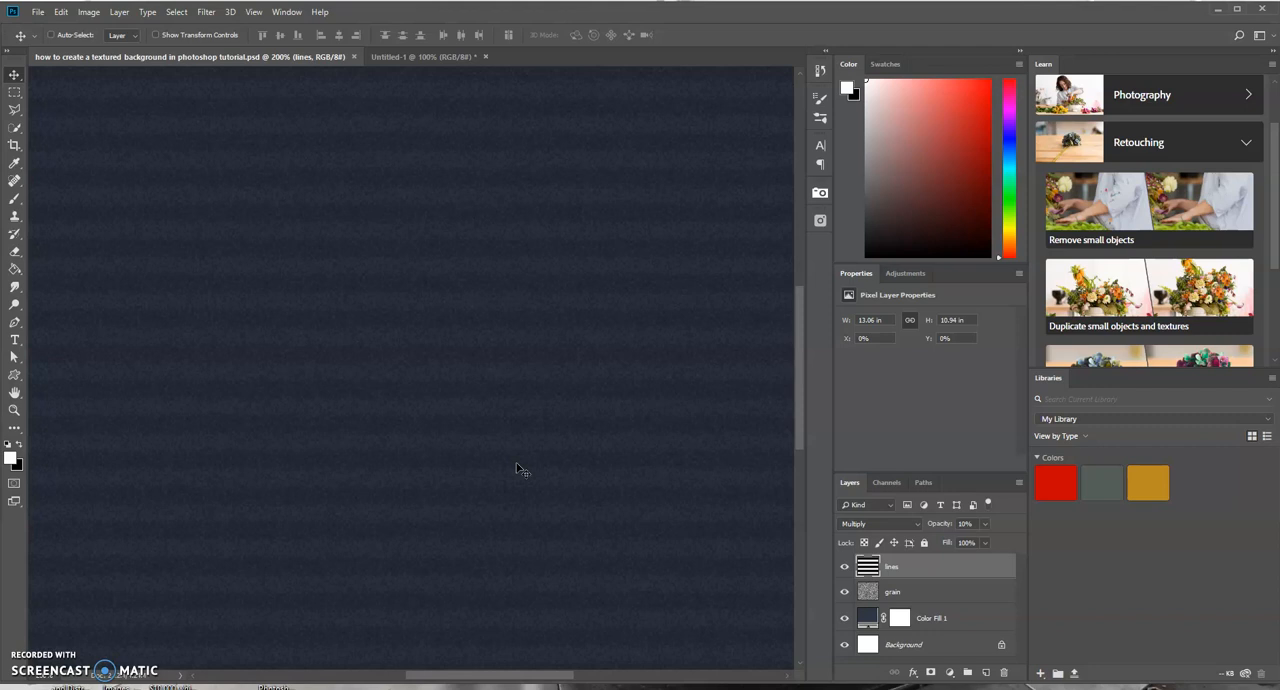
{"action": "key", "text": "ctrl+minus"}
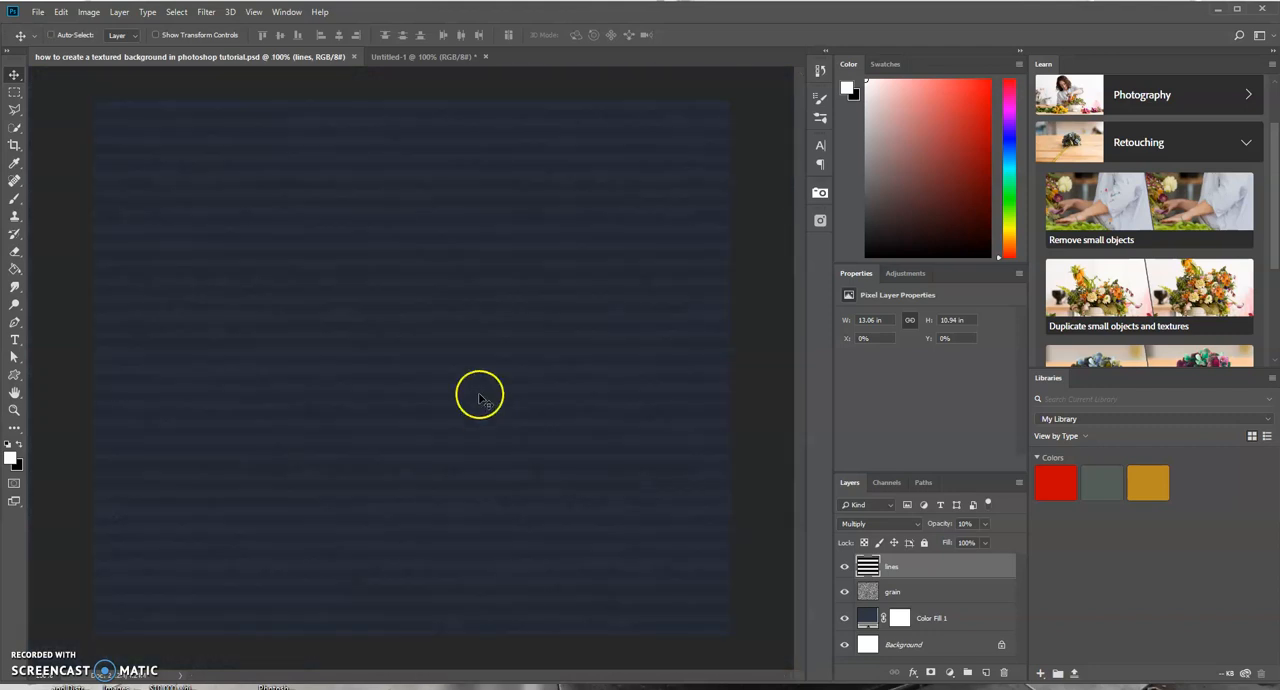
- Switch to the Untitled-1 document and add a Solid Color fill layer with color 2f3644
{"action": "left_click", "coordinate": [428, 60]}
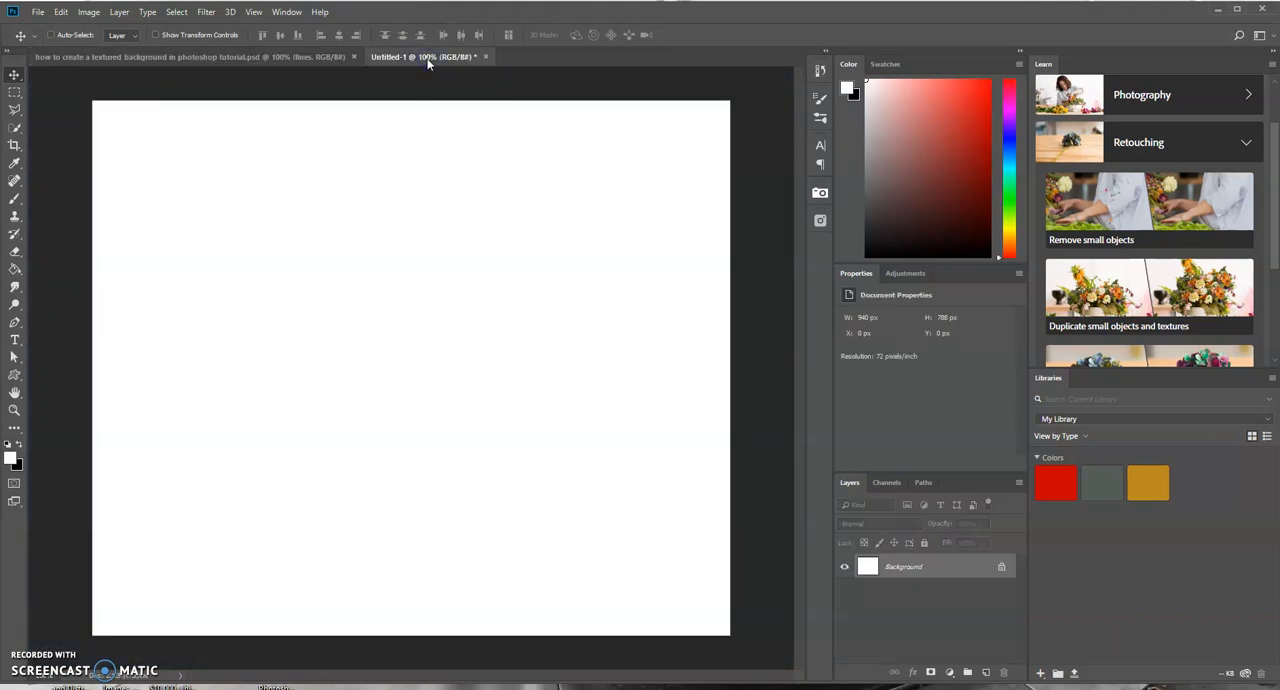
{"action": "left_click", "coordinate": [949, 673]}
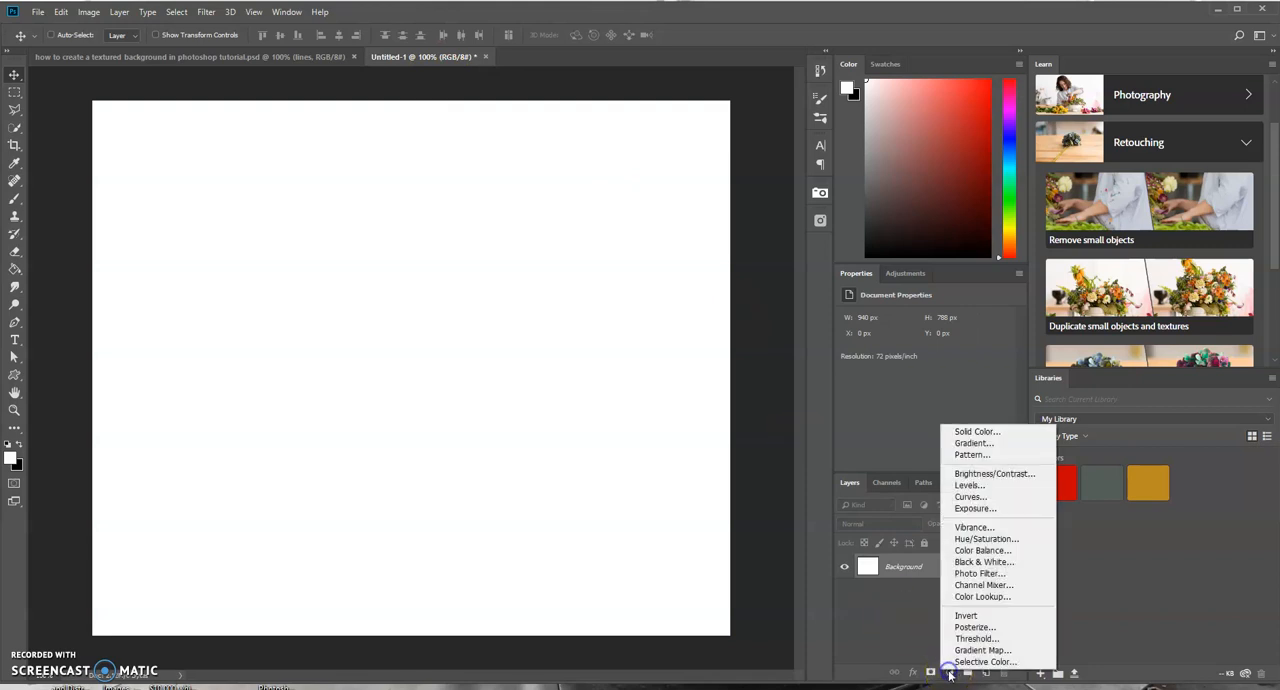
{"action": "left_click", "coordinate": [975, 431]}
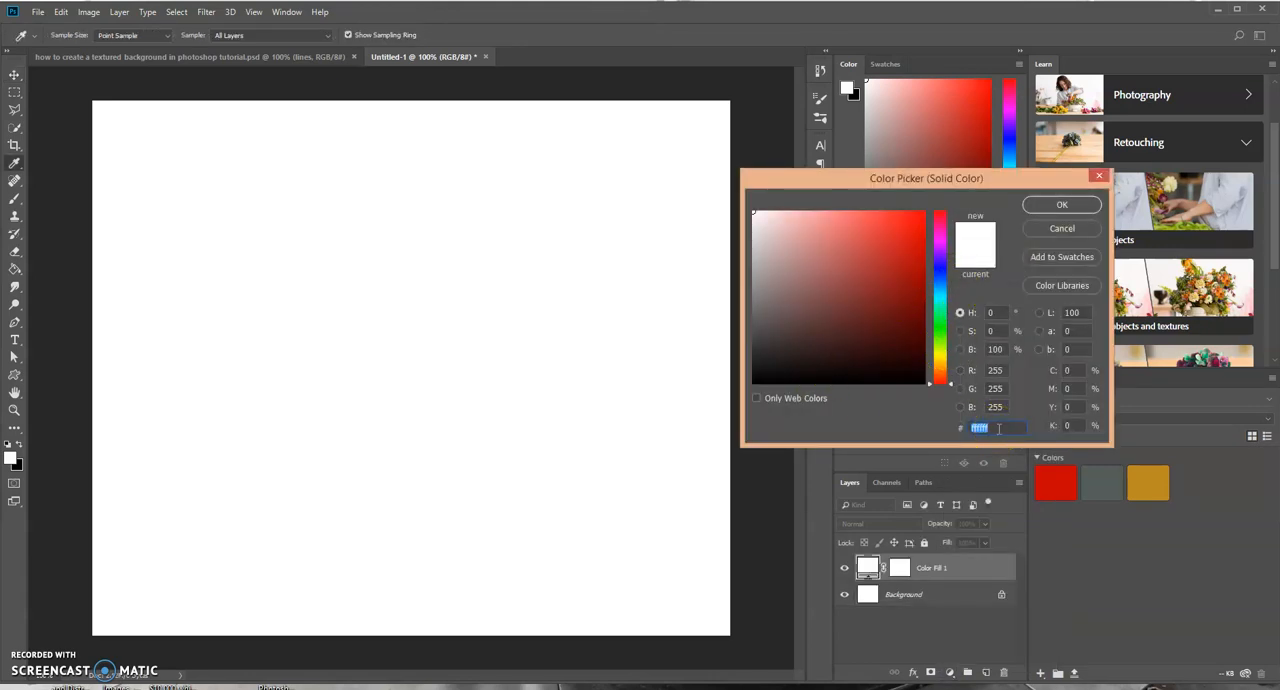
{"action": "type", "text": "00002f"}
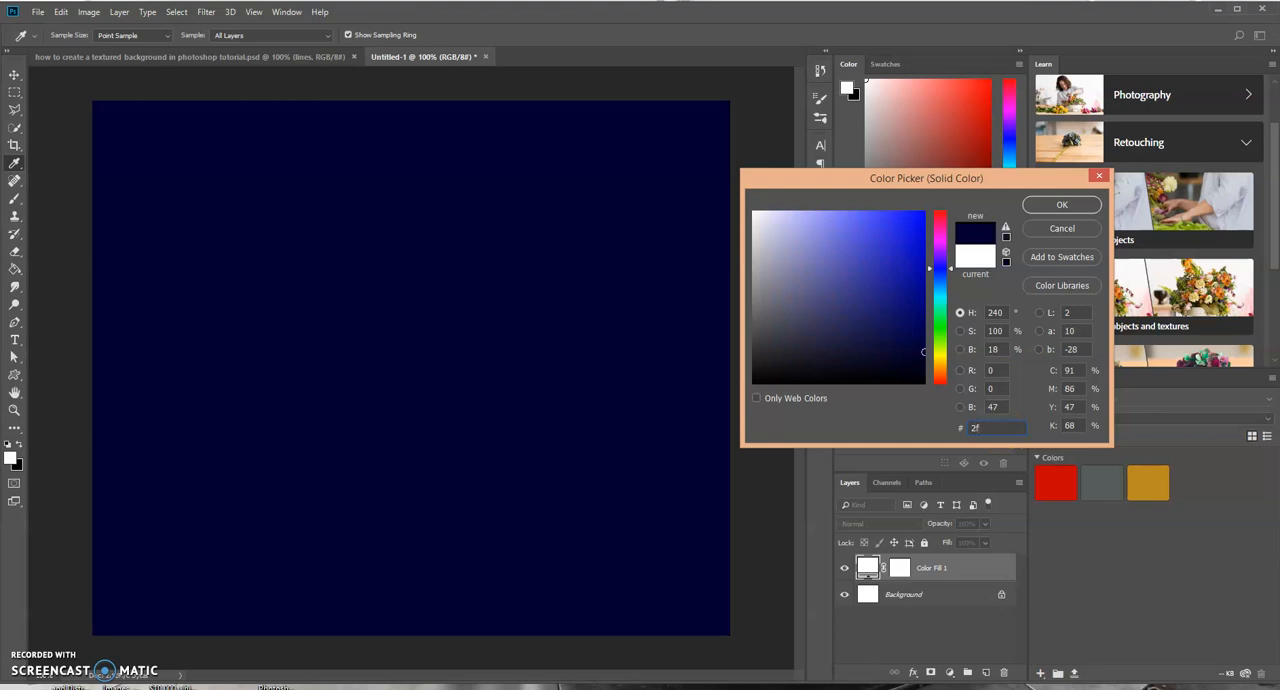
{"action": "type", "text": "3644"}
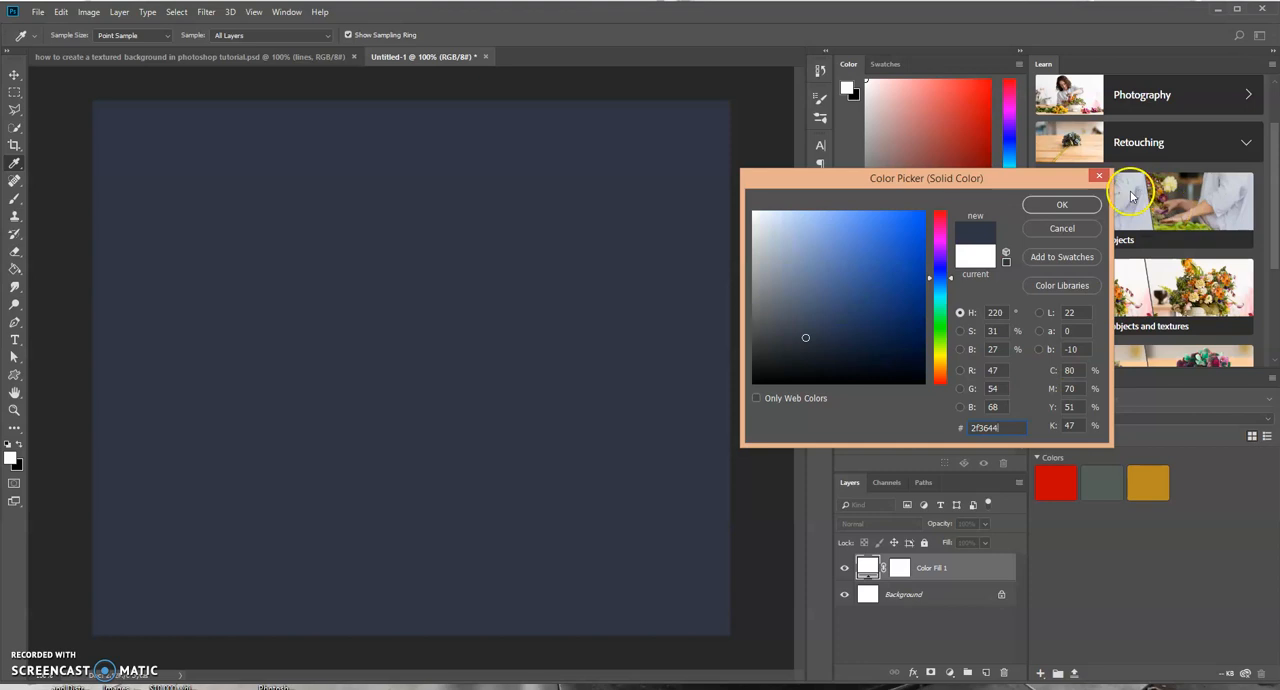
{"action": "left_click", "coordinate": [1085, 206]}
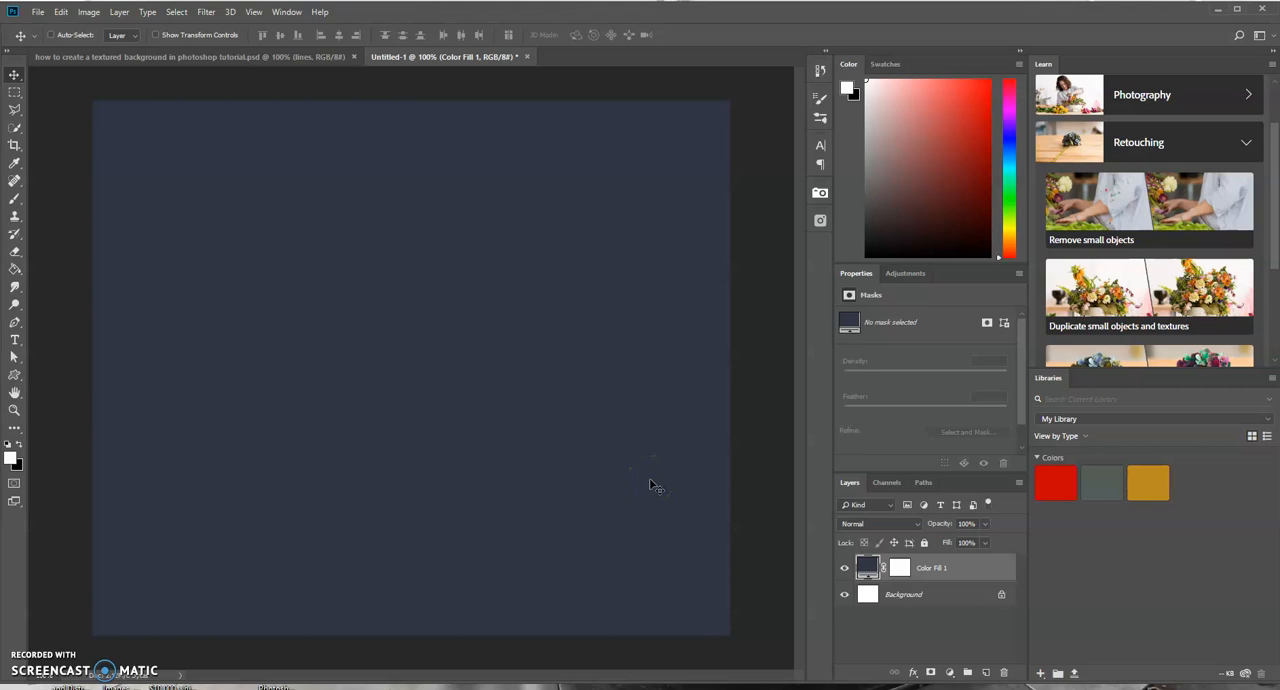
- Create a new empty layer and rename it grain
{"action": "left_click", "coordinate": [985, 673]}
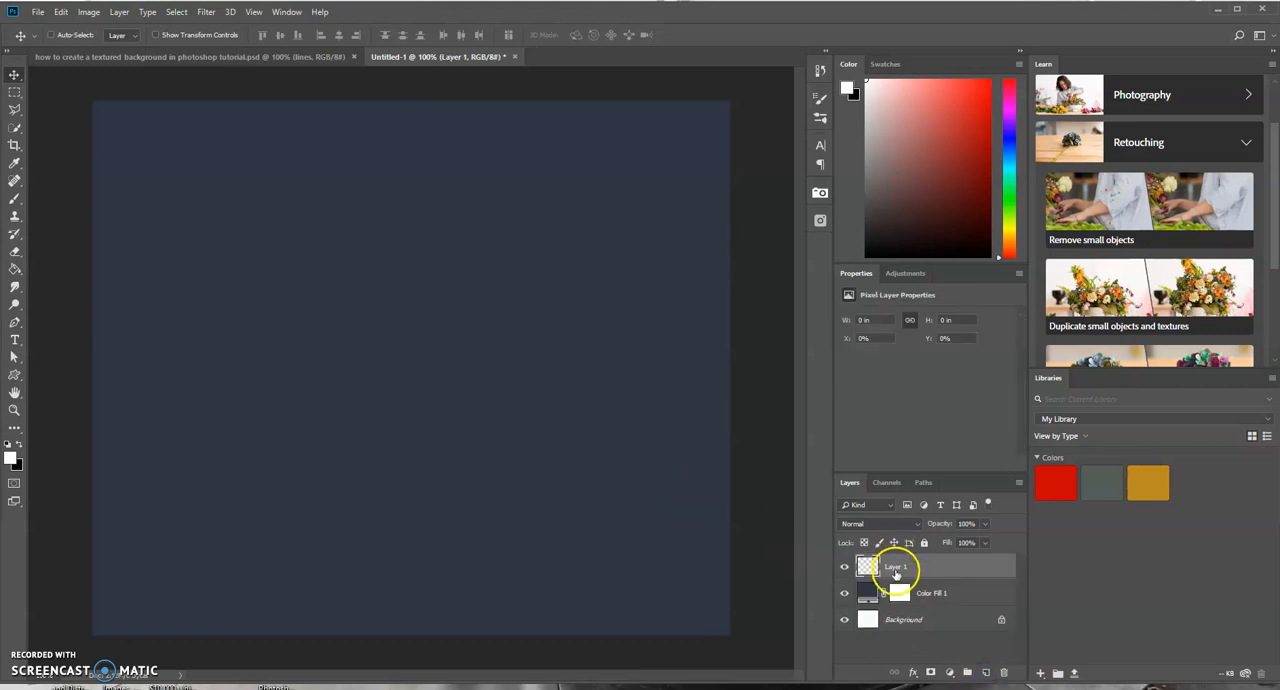
{"action": "double_click", "coordinate": [895, 567]}
{"action": "type", "text": "dark"}
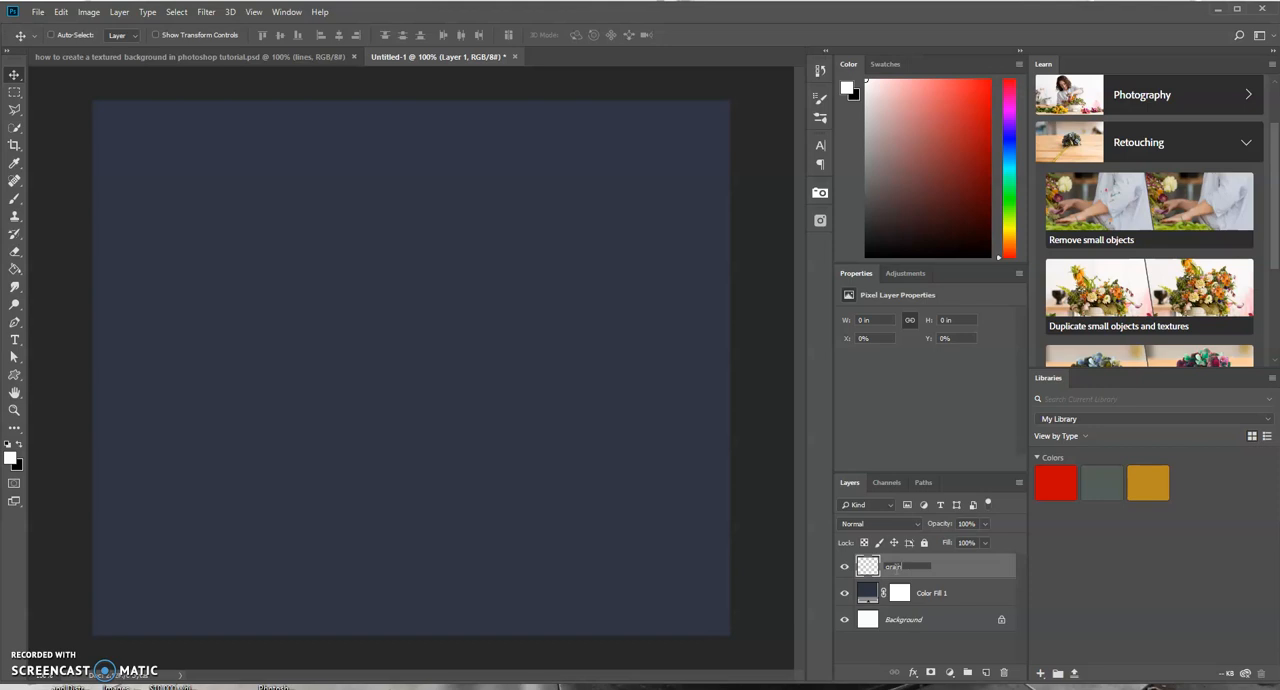
{"action": "key", "text": "Return"}
- Reset the default colors and fill the grain layer with 50% Gray
{"action": "left_click", "coordinate": [20, 444]}
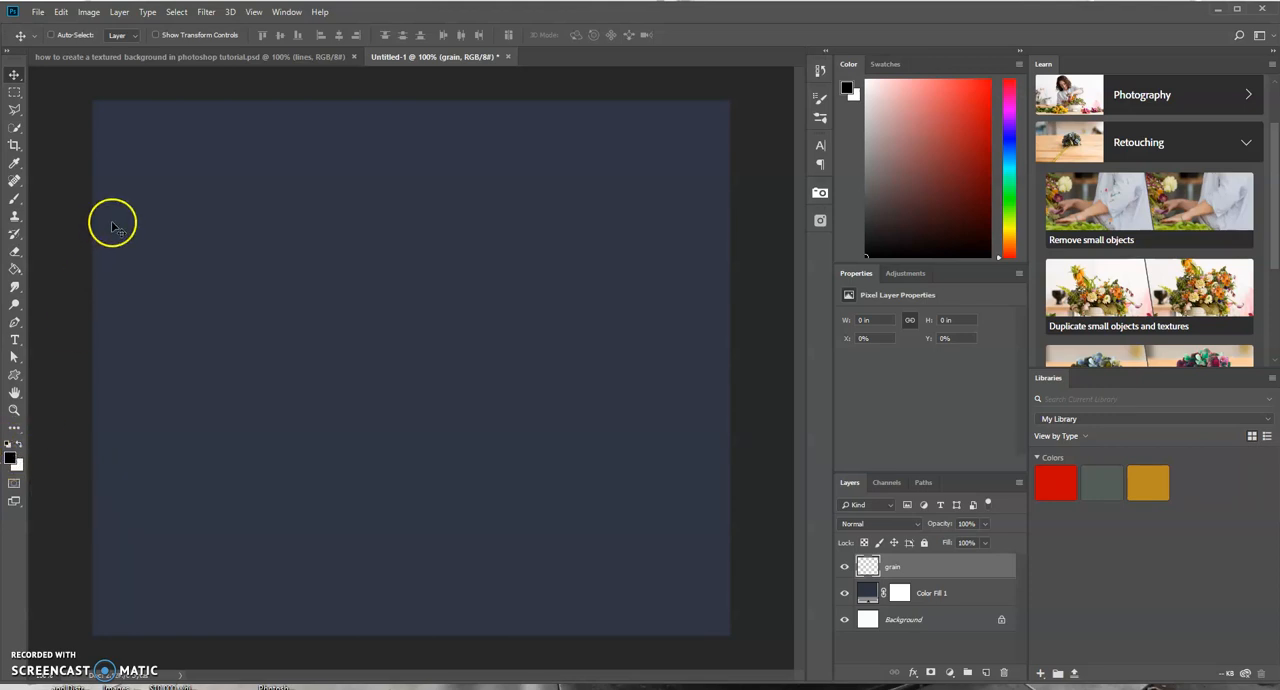
{"action": "left_click", "coordinate": [62, 12]}
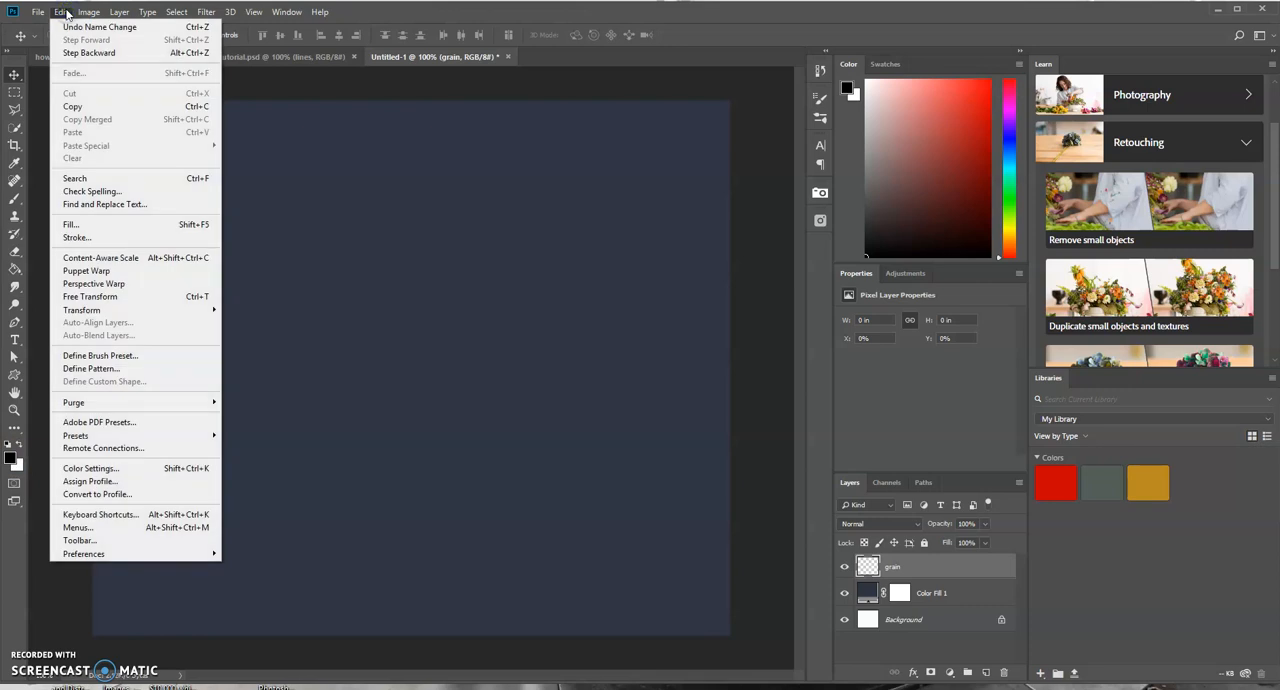
{"action": "left_click", "coordinate": [84, 225]}
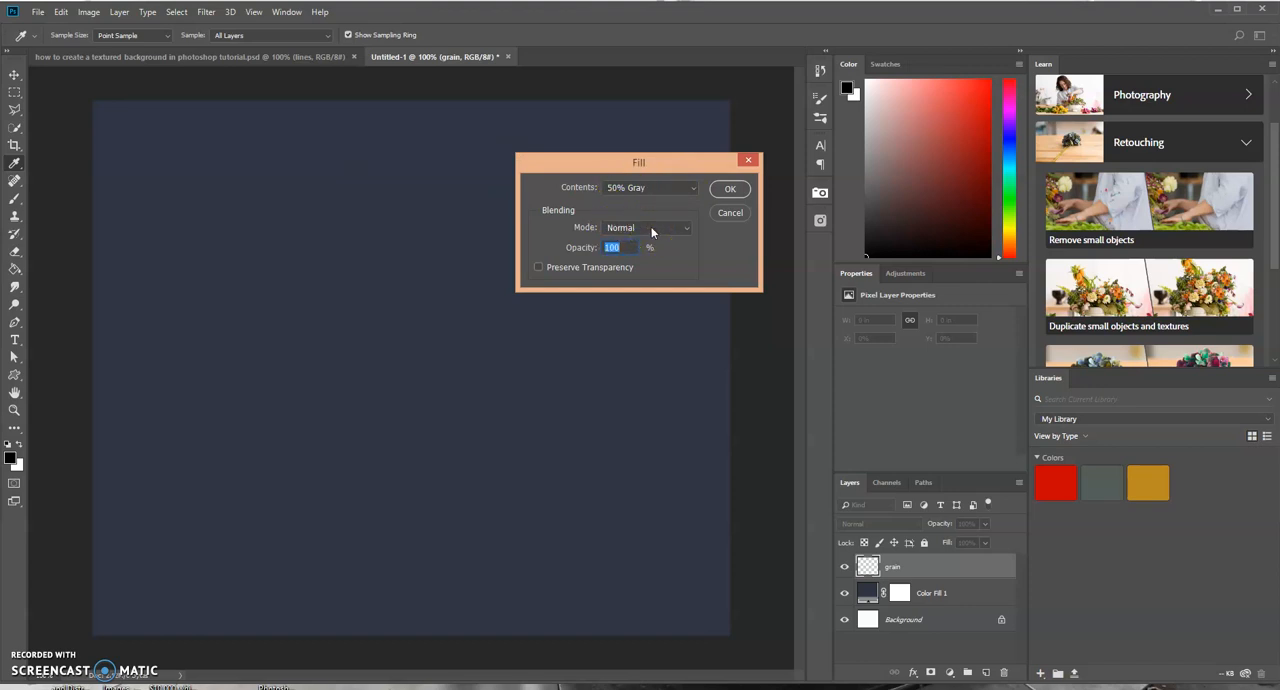
{"action": "left_click", "coordinate": [729, 190]}
{"action": "key", "text": "v"}
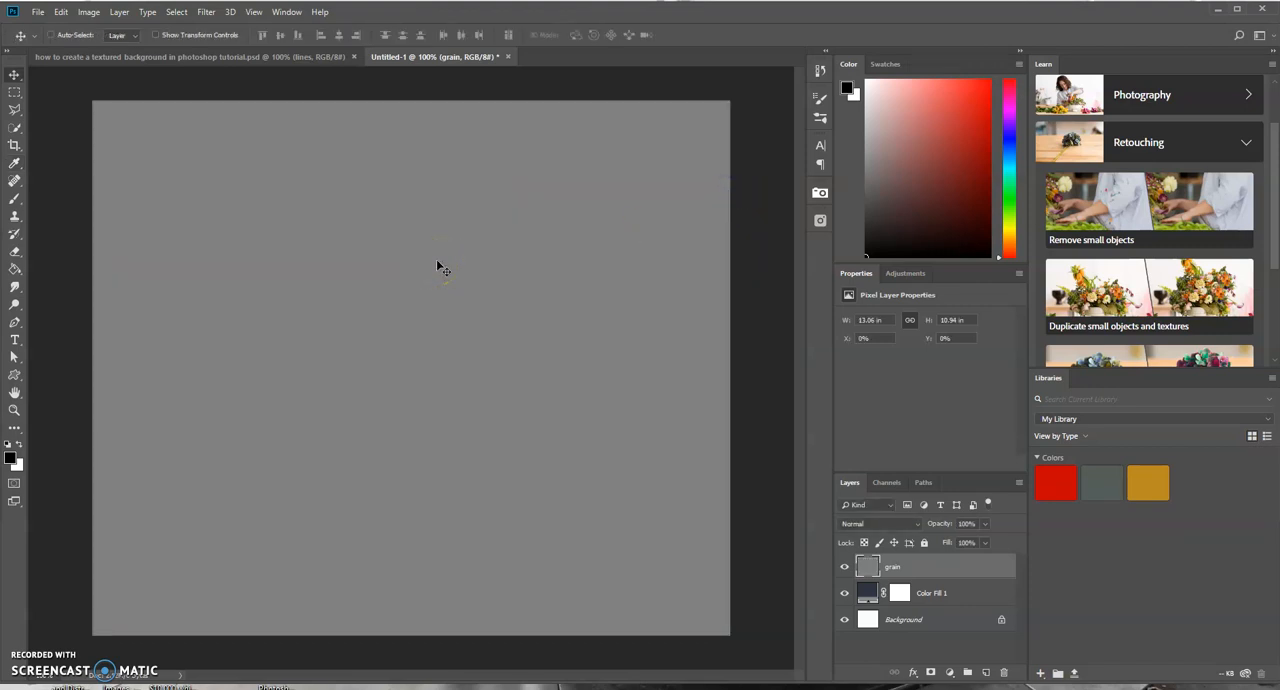
- Apply Add Noise to the grain layer with amount 35%, Uniform distribution and Monochromatic enabled
{"action": "left_click", "coordinate": [206, 12]}
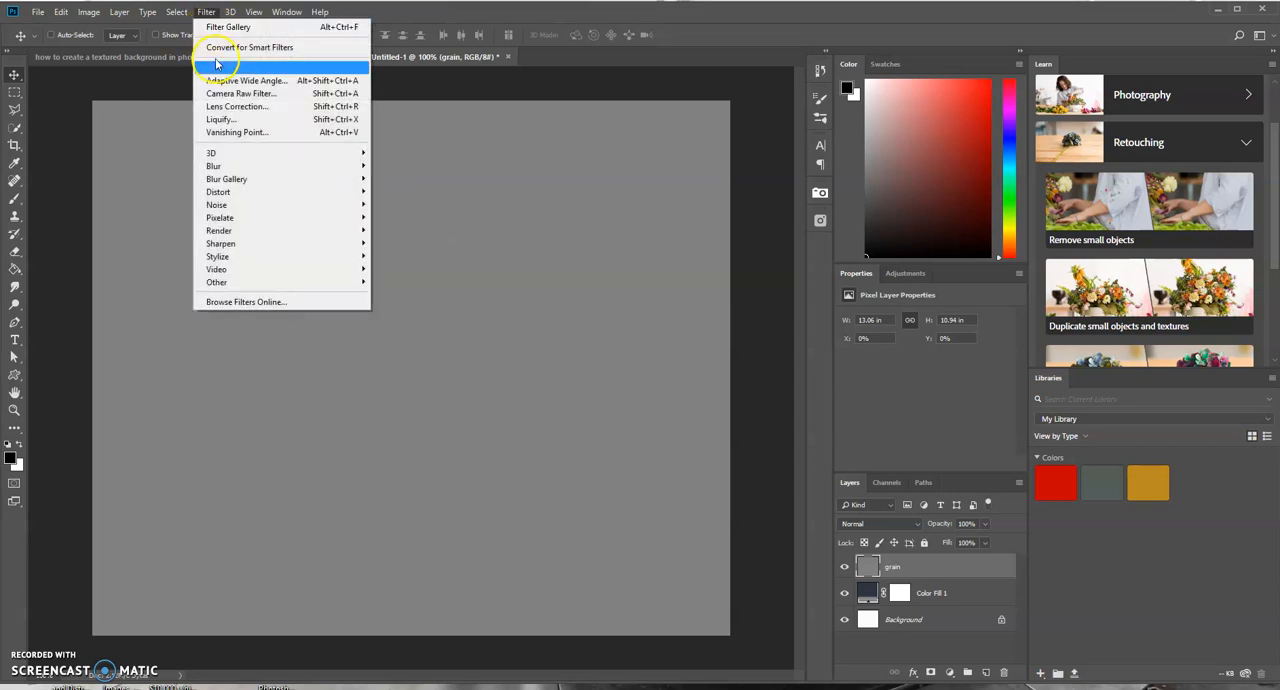
{"action": "left_click", "coordinate": [237, 205]}
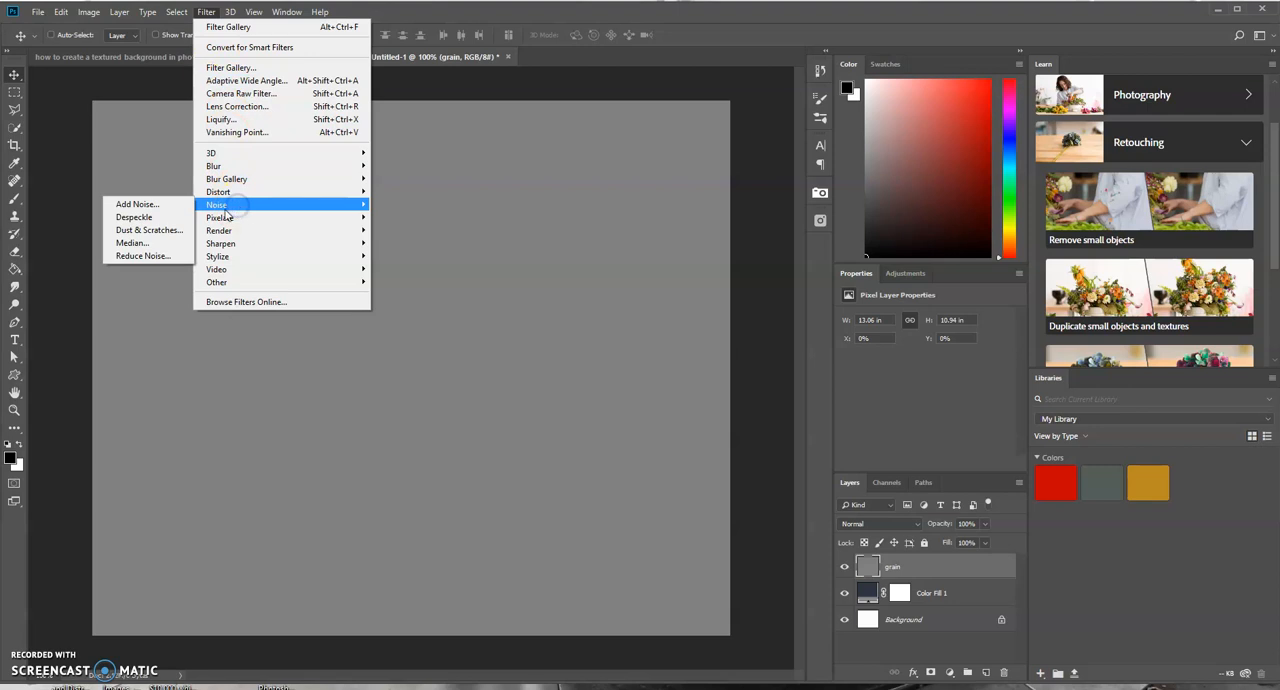
{"action": "left_click", "coordinate": [177, 204]}
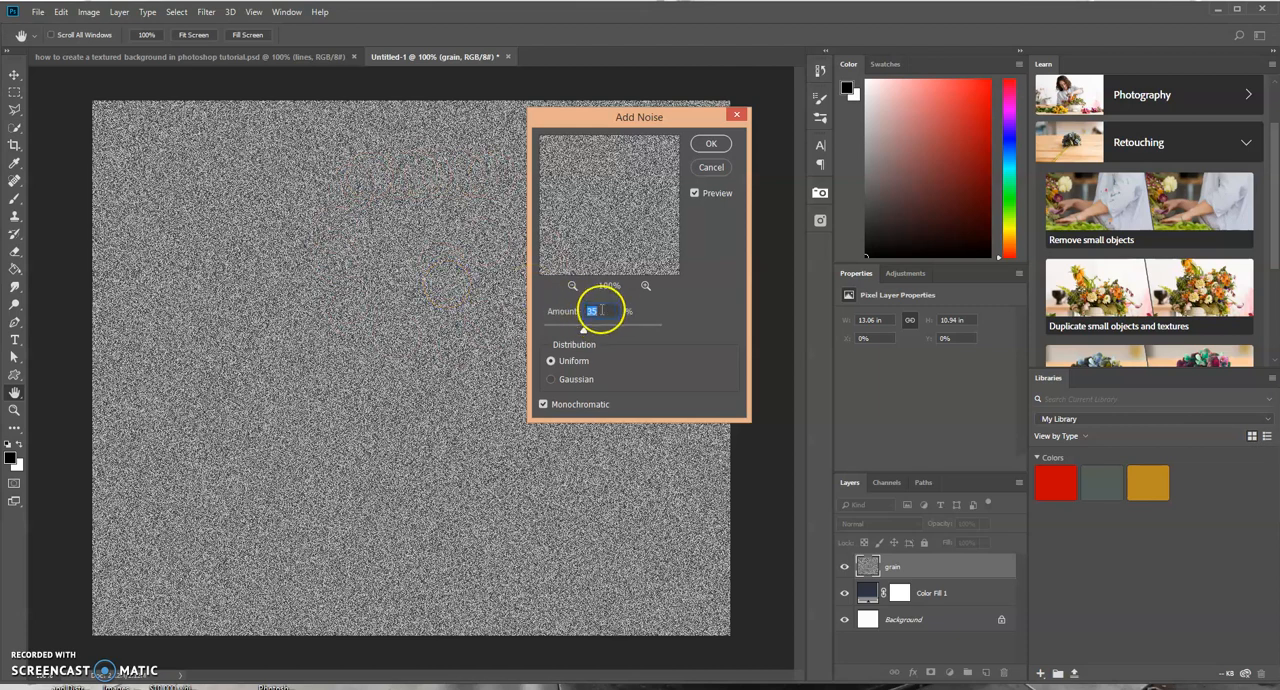
{"action": "left_click_drag", "start_coordinate": [584, 331], "coordinate": [597, 333]}
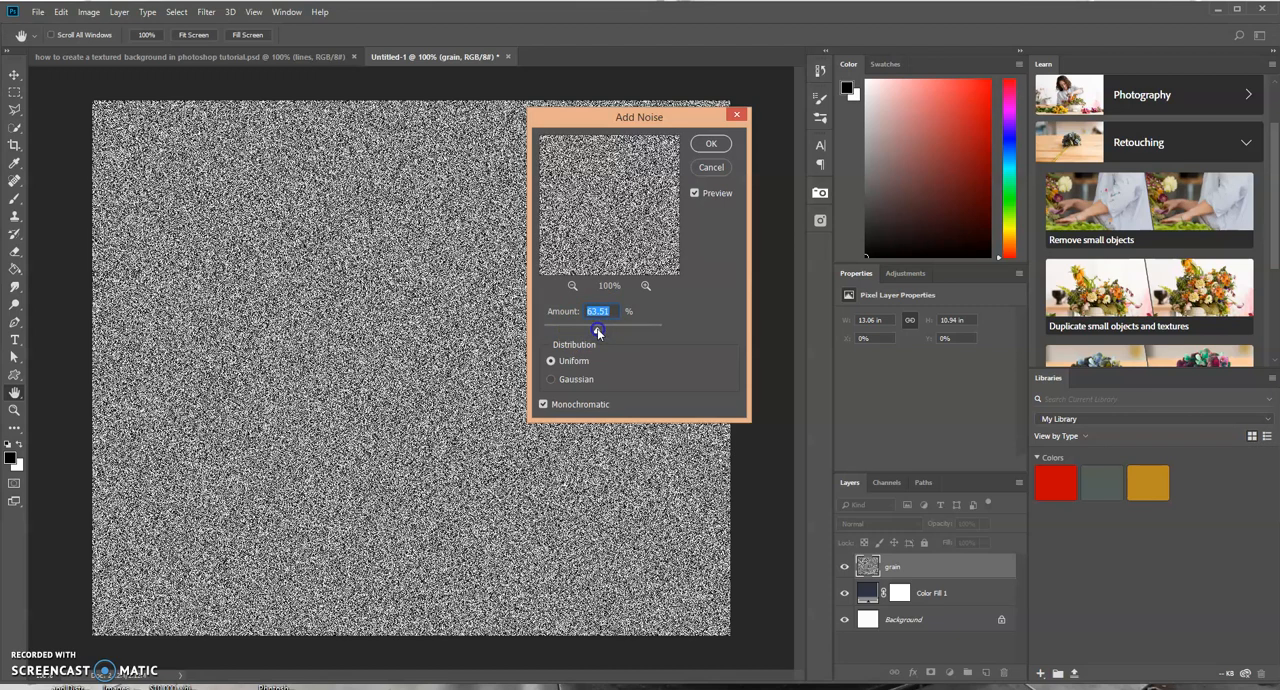
{"action": "left_click_drag", "start_coordinate": [597, 328], "coordinate": [585, 332]}
{"action": "type", "text": "35"}
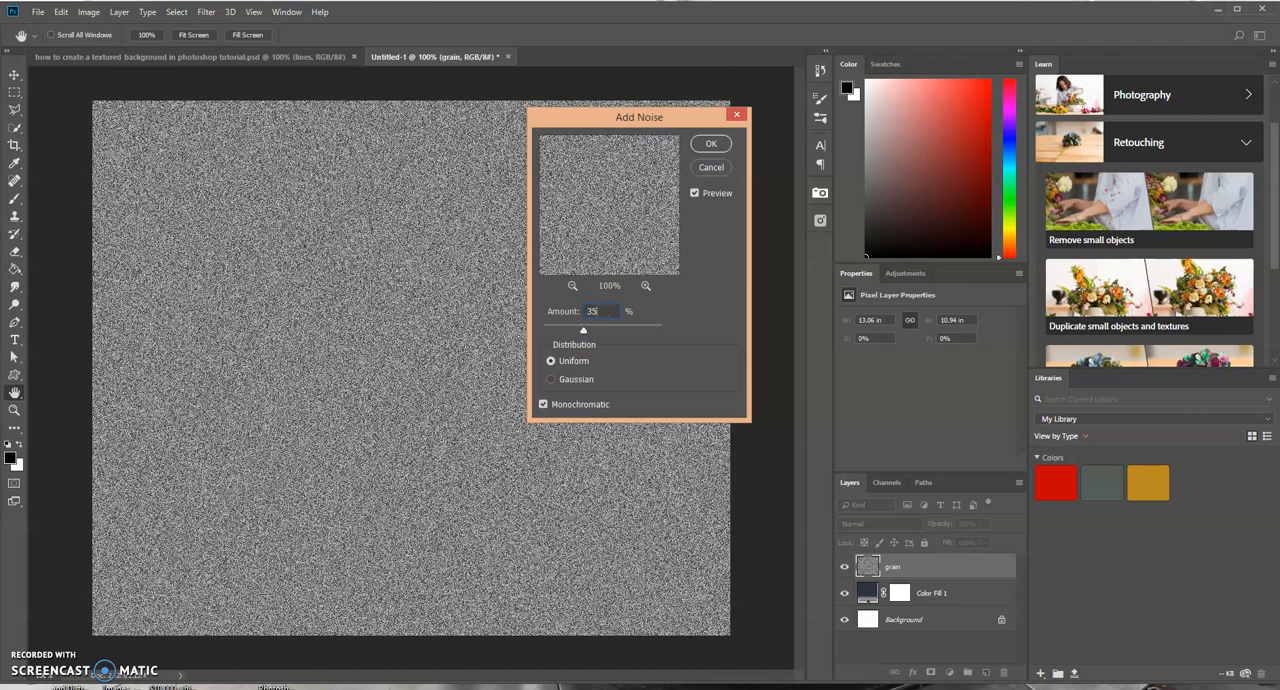
{"action": "left_click", "coordinate": [550, 380]}
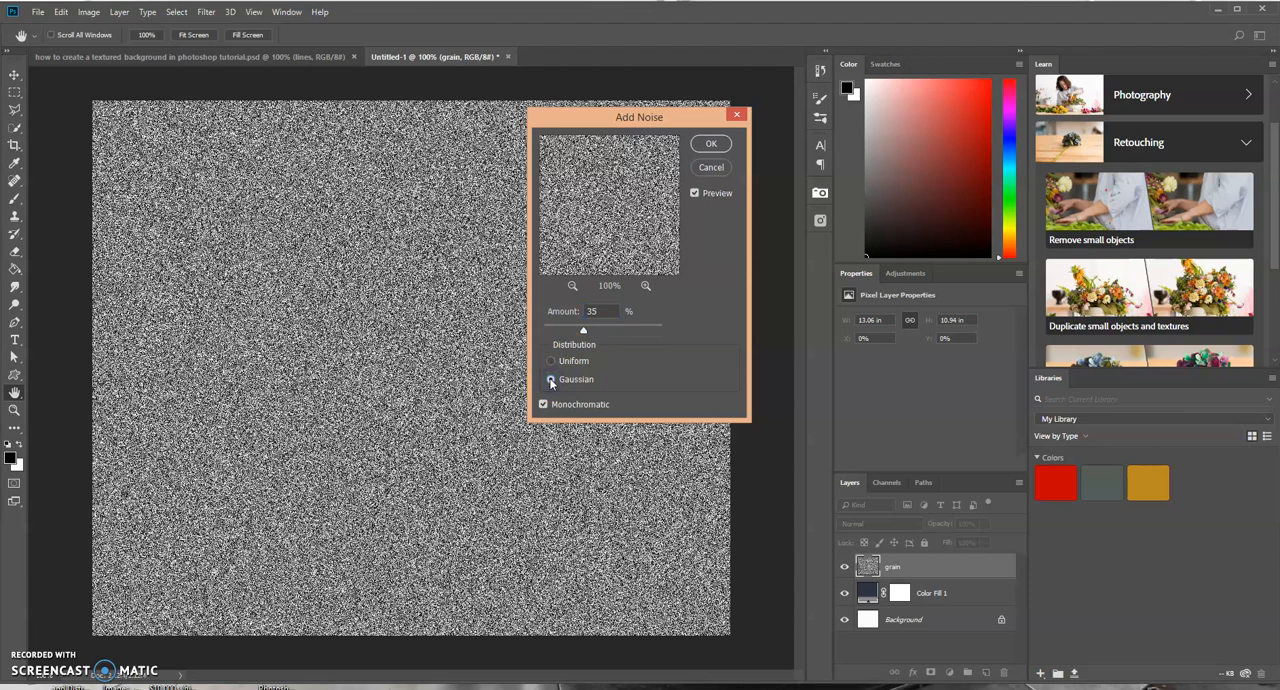
{"action": "left_click", "coordinate": [551, 362]}
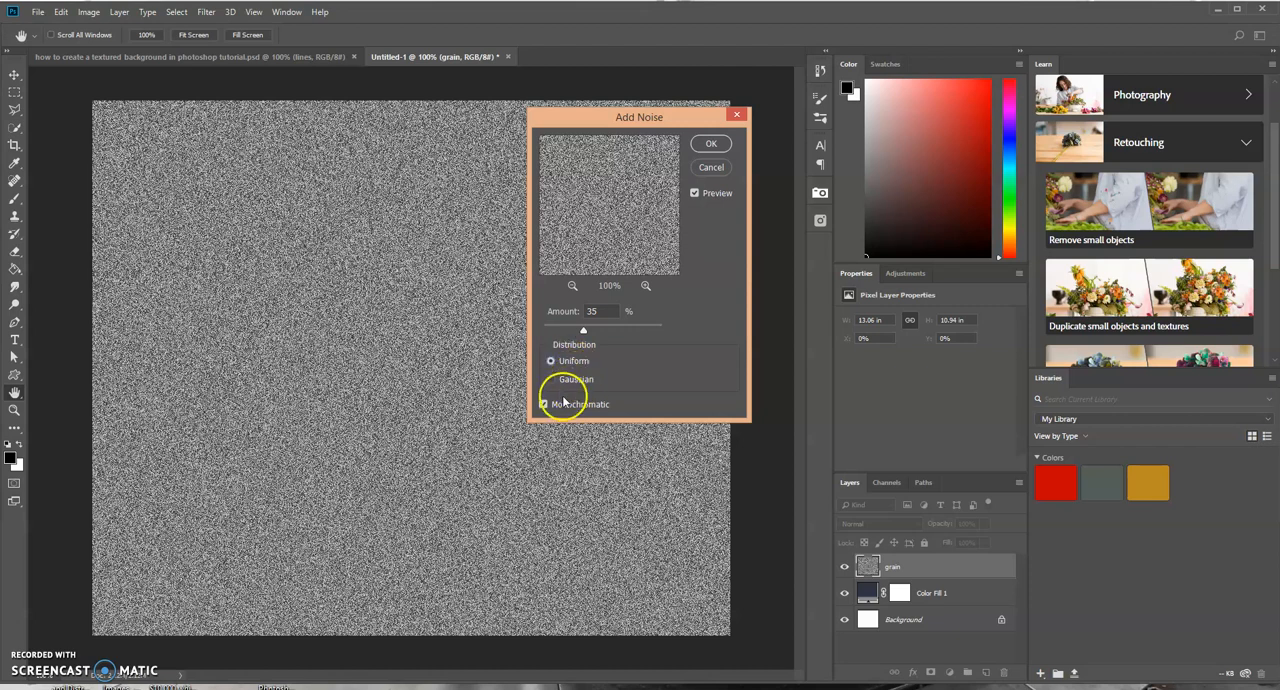
{"action": "left_click", "coordinate": [542, 404]}
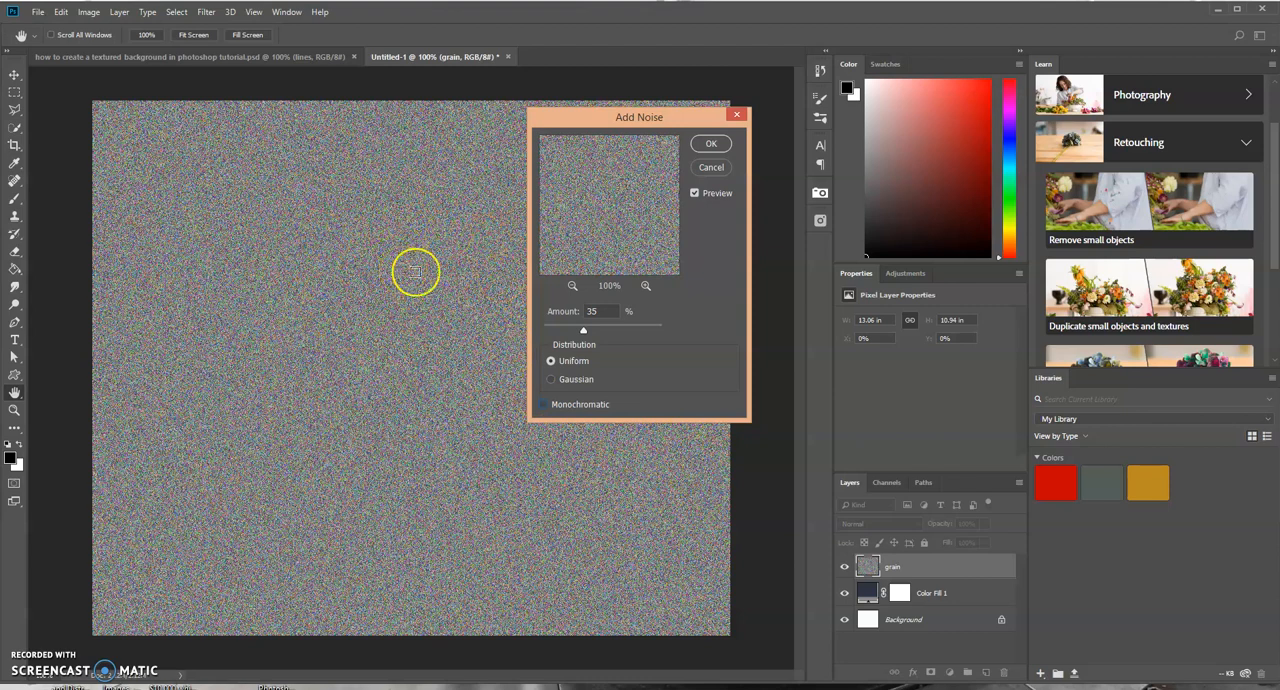
{"action": "left_click", "coordinate": [543, 405]}
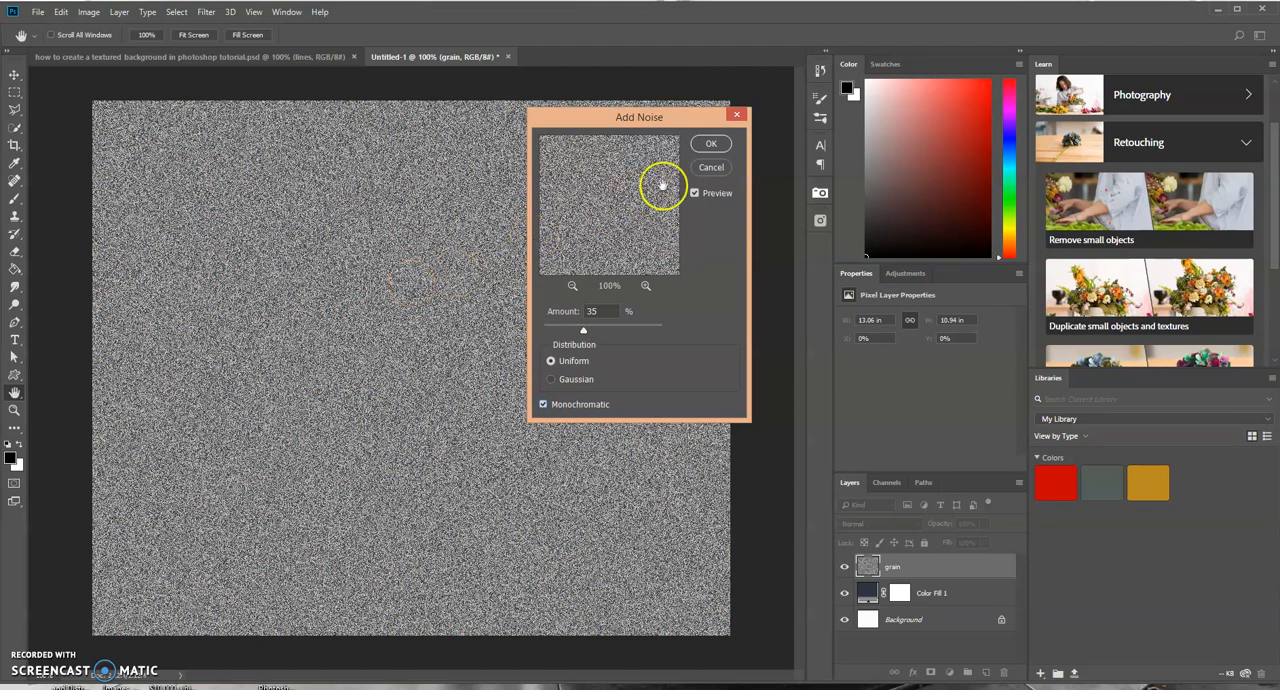
{"action": "left_click", "coordinate": [711, 144]}
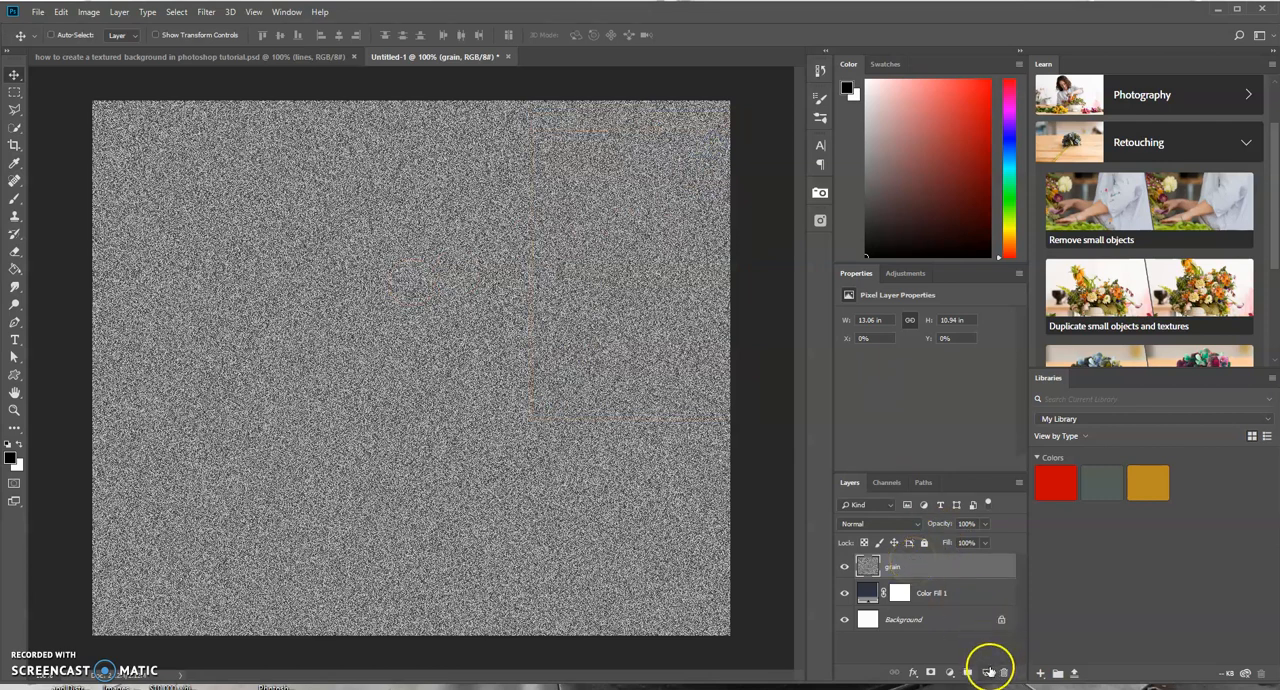
- Add a new layer named lines and fill it with white
{"action": "left_click", "coordinate": [986, 672]}
{"action": "double_click", "coordinate": [896, 566]}
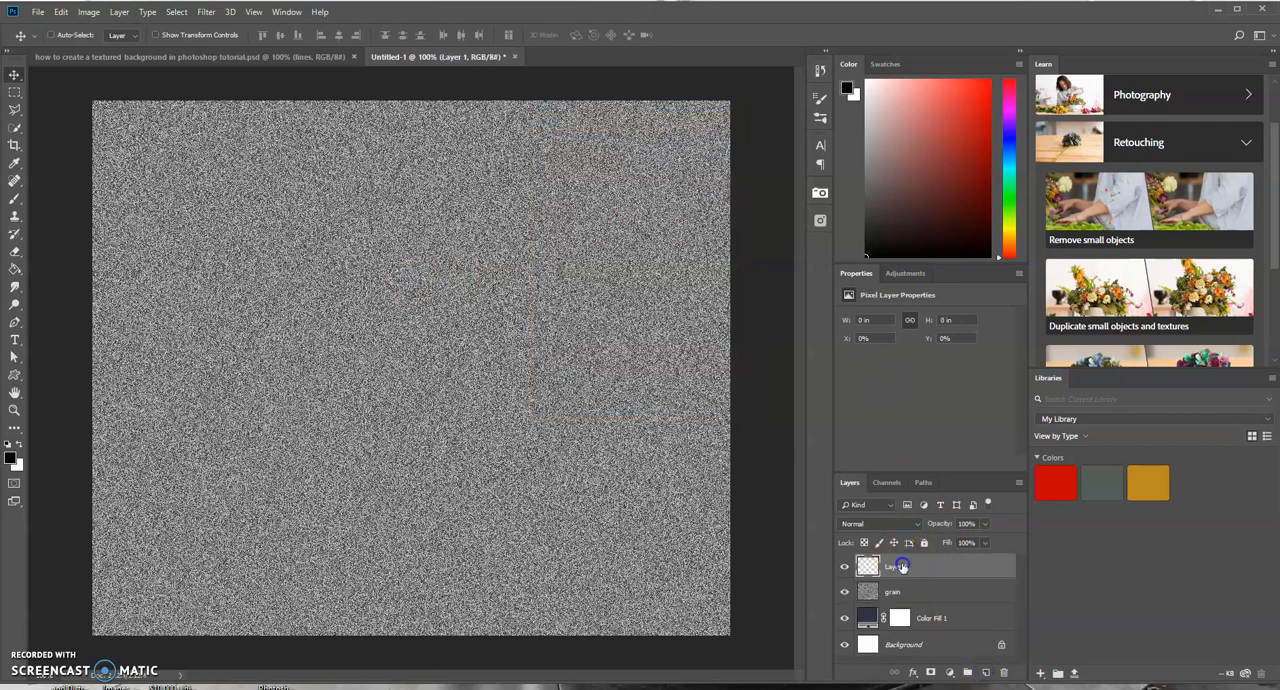
{"action": "key", "text": "BackSpace"}
{"action": "key", "text": "Return"}
{"action": "left_click", "coordinate": [18, 445]}
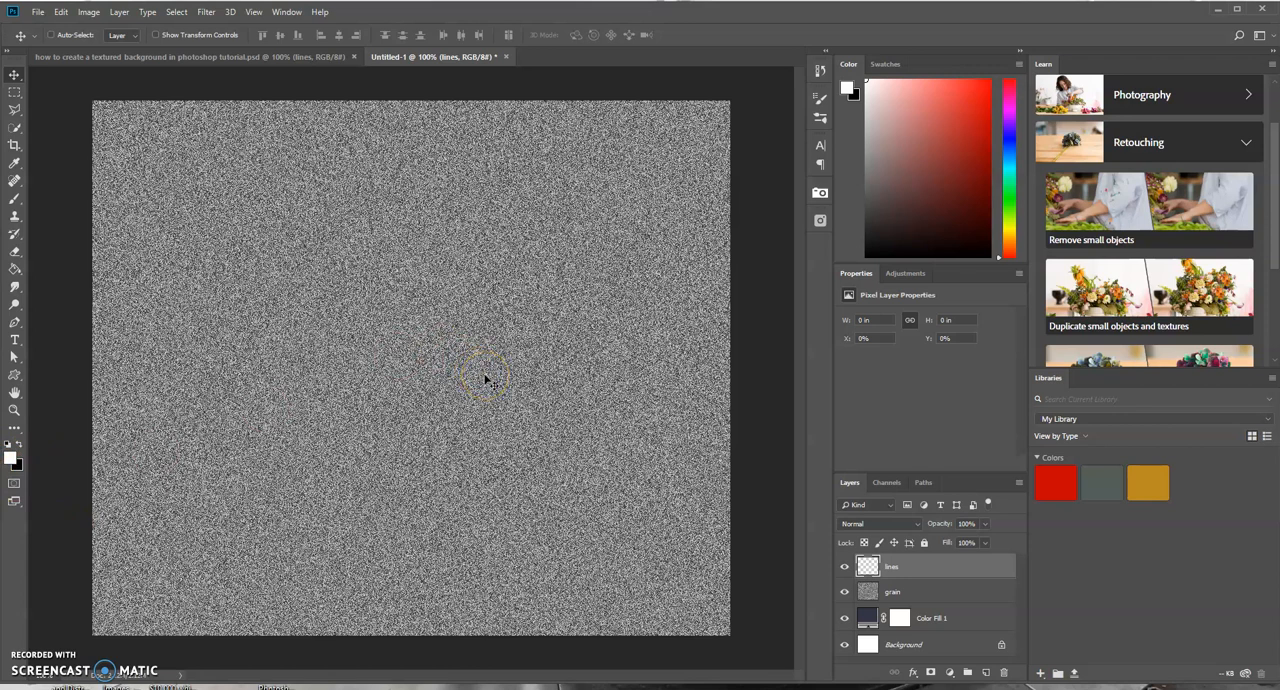
{"action": "key", "text": "alt+BackSpace"}
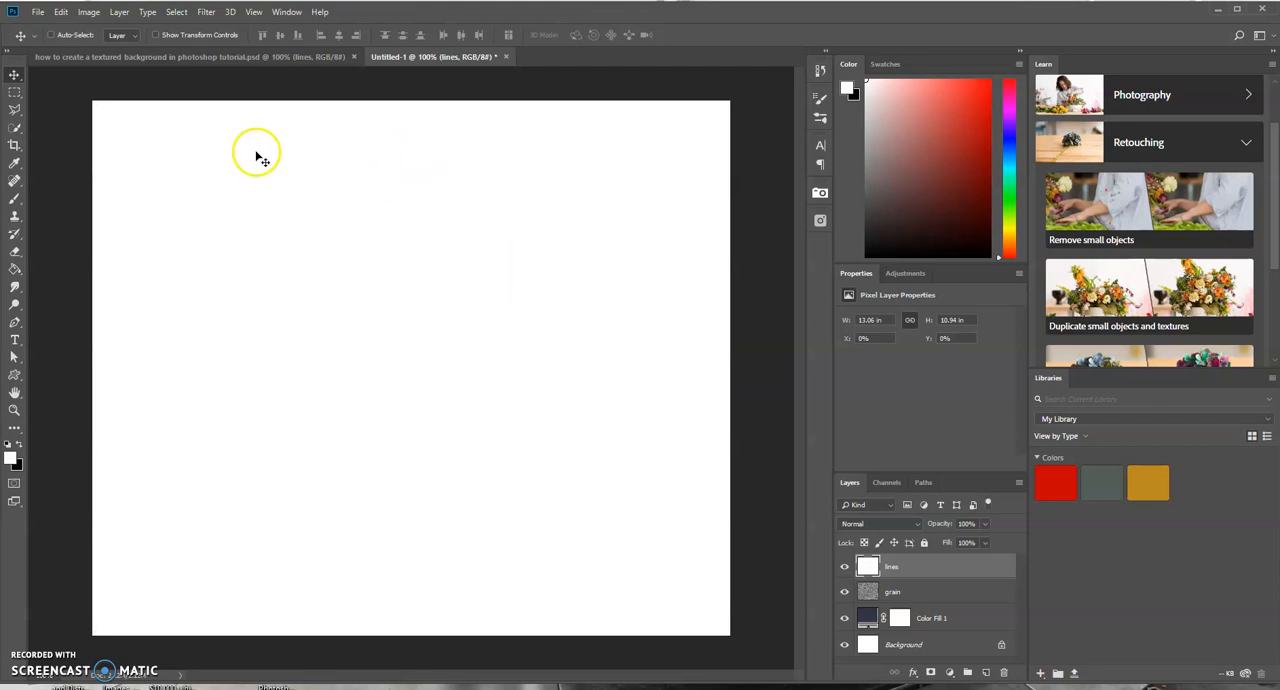
- Open the Halftone Pattern filter in the Filter Gallery on the lines layer and set Size to 6 and Contrast to 30
{"action": "left_click", "coordinate": [206, 12]}
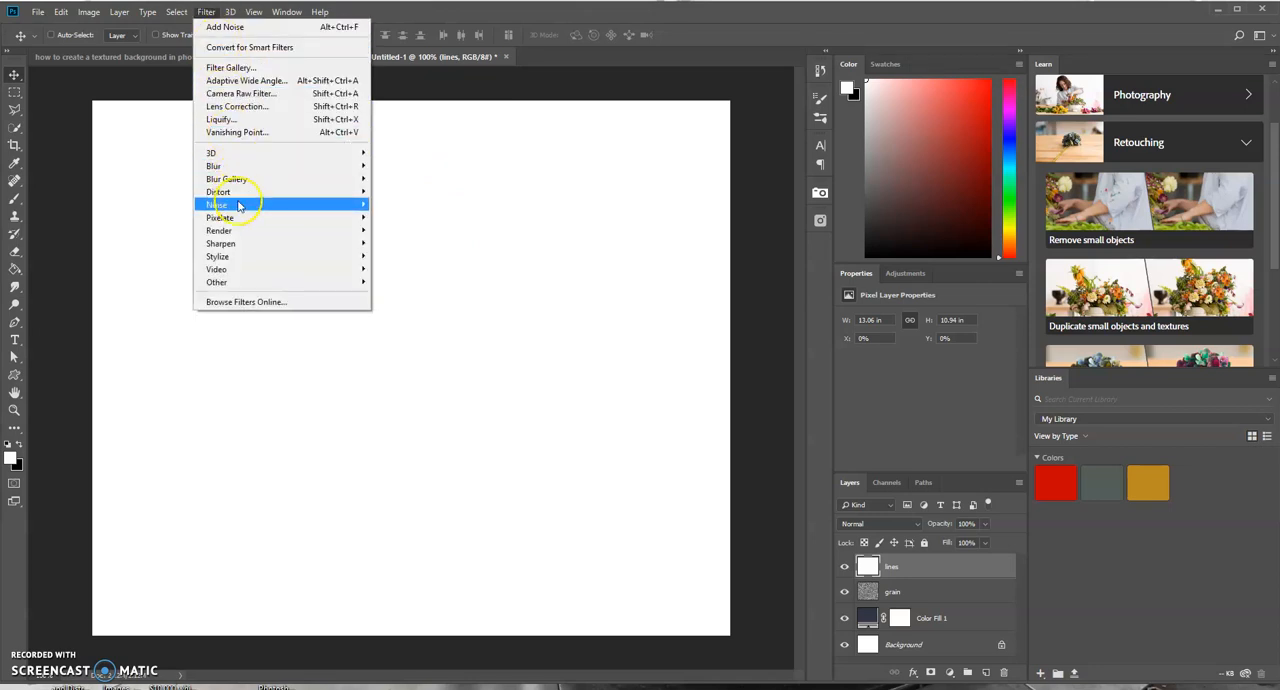
{"action": "left_click", "coordinate": [228, 74]}
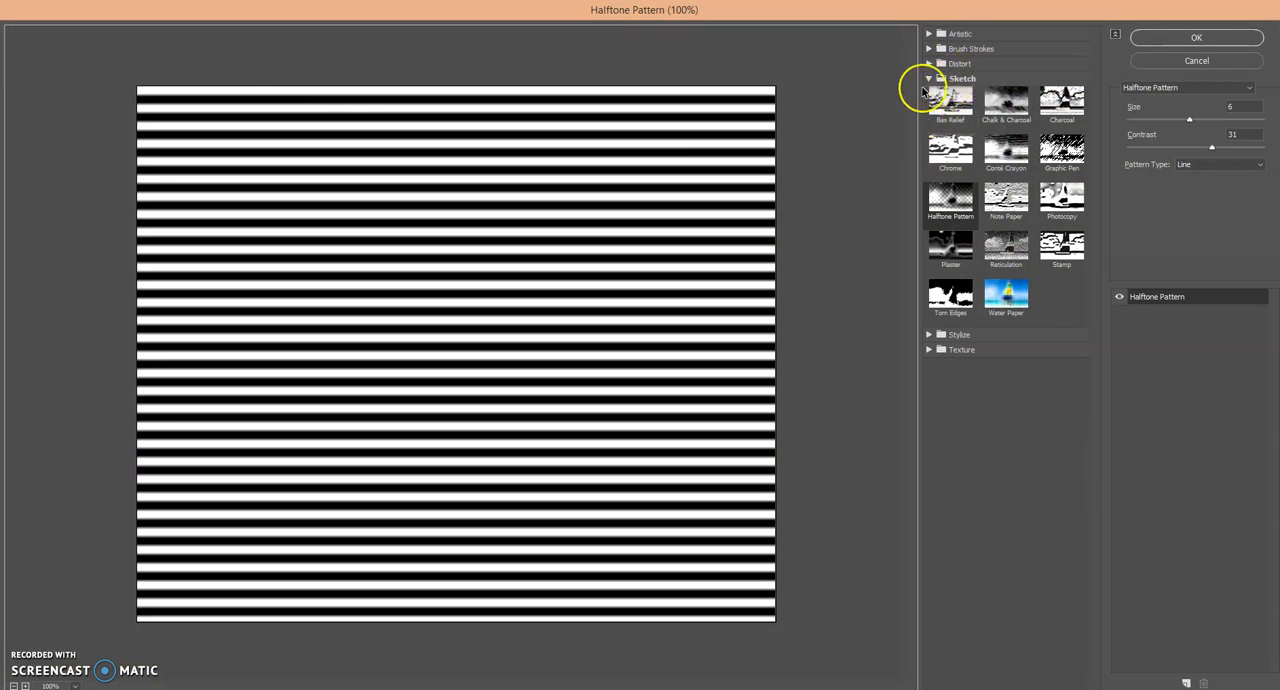
{"action": "left_click", "coordinate": [957, 204]}
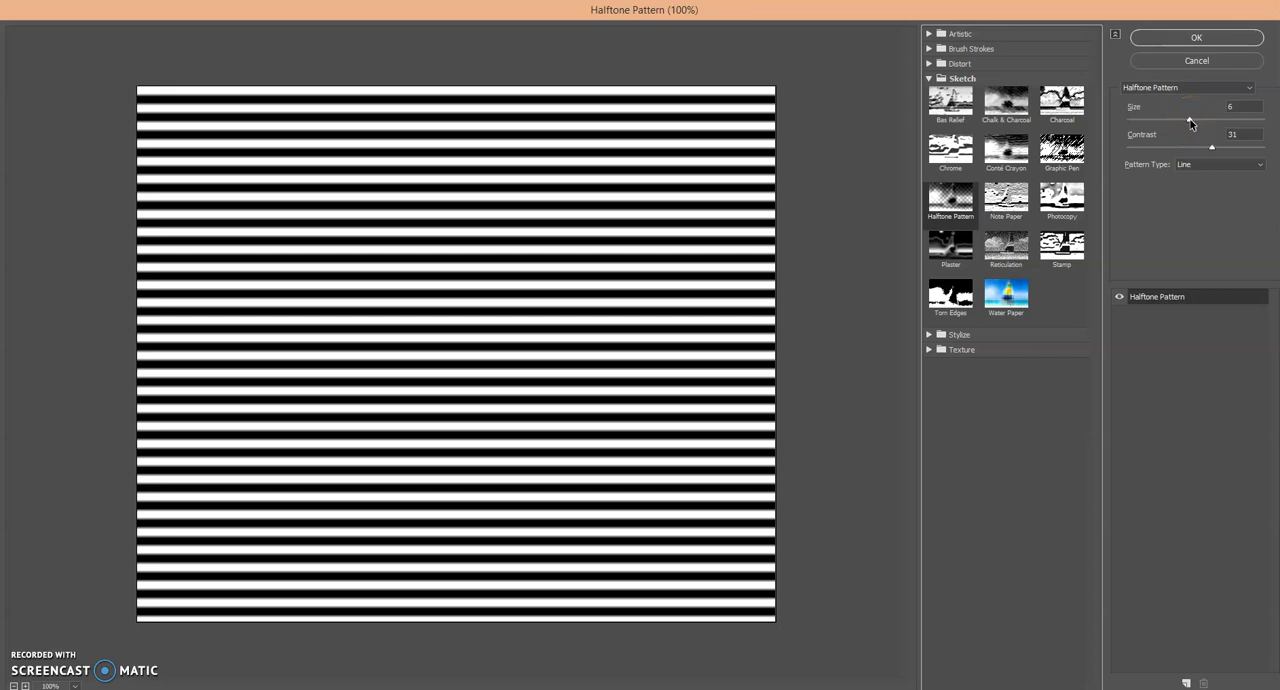
{"action": "mouse_move", "coordinate": [1189, 120]}
{"action": "left_mouse_down"}
{"action": "mouse_move", "coordinate": [1248, 119]}
{"action": "mouse_move", "coordinate": [1197, 127]}
{"action": "left_mouse_up"}
{"action": "type", "text": "6"}
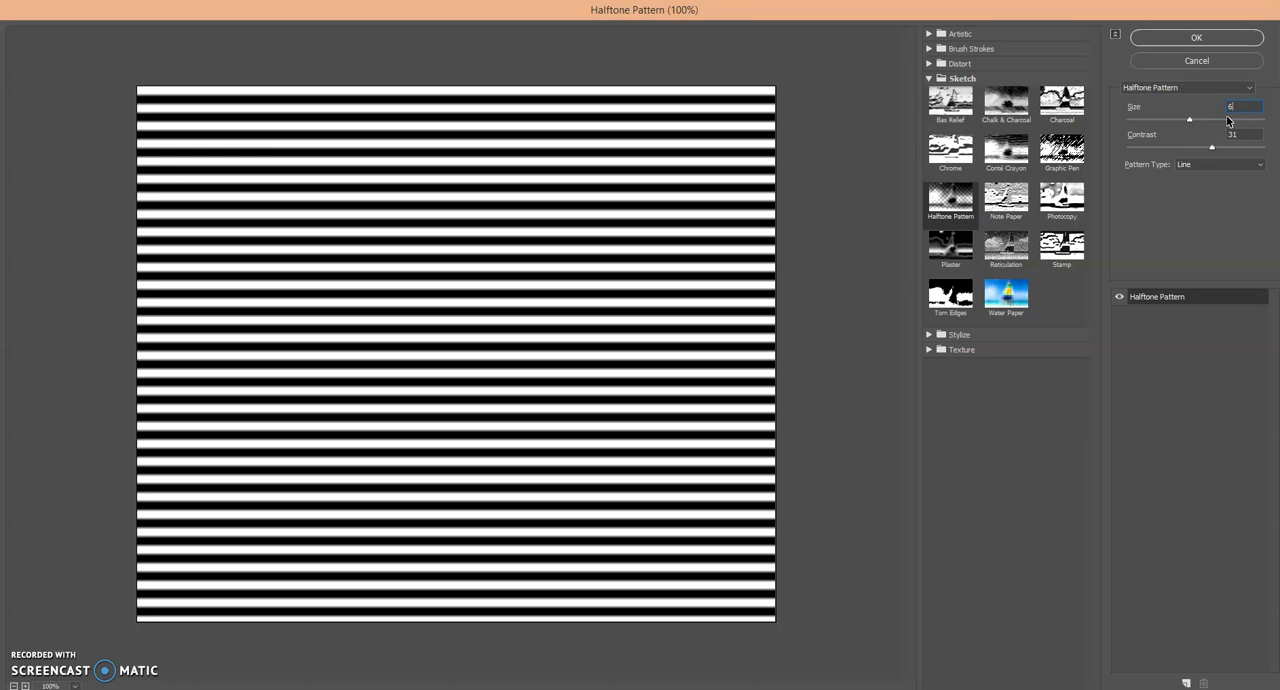
{"action": "left_click", "coordinate": [1214, 140]}
{"action": "left_click_drag", "start_coordinate": [1214, 140], "coordinate": [1138, 146]}
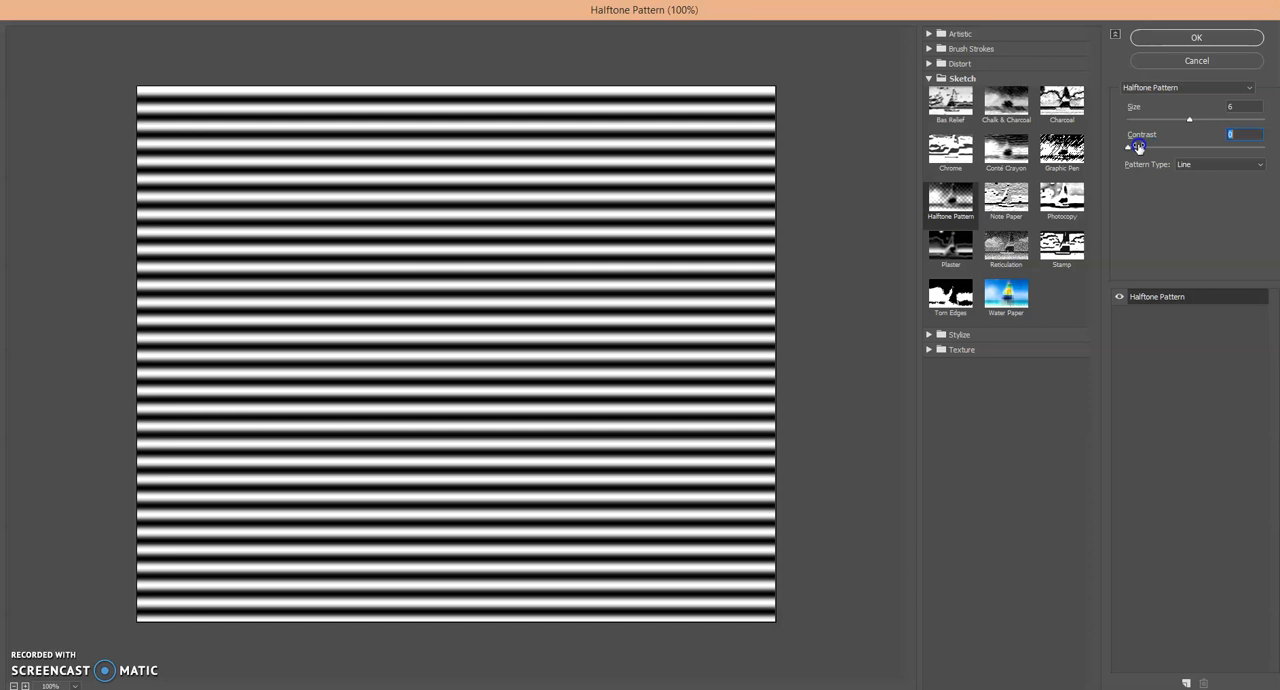
{"action": "left_click_drag", "start_coordinate": [1138, 147], "coordinate": [1220, 133]}
{"action": "type", "text": "30"}
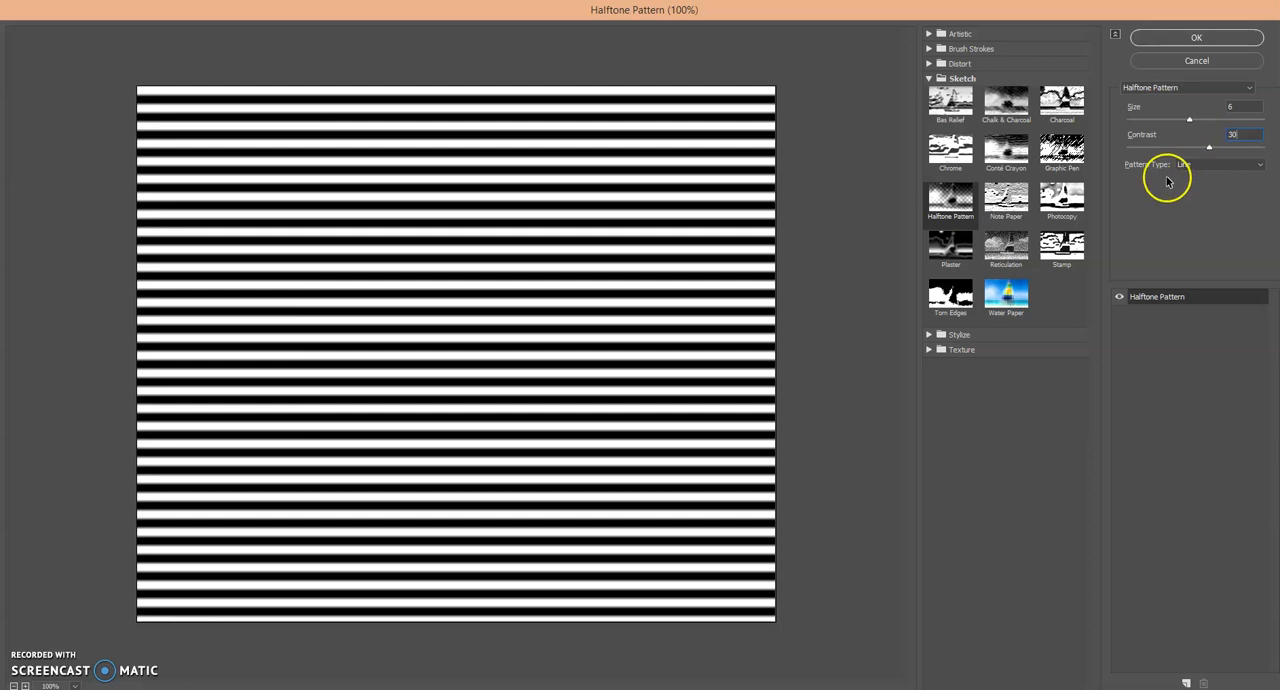
- Preview the Circle and Dot pattern types, keep the Line pattern type, and apply the Halftone Pattern filter
{"action": "left_click", "coordinate": [1211, 169]}
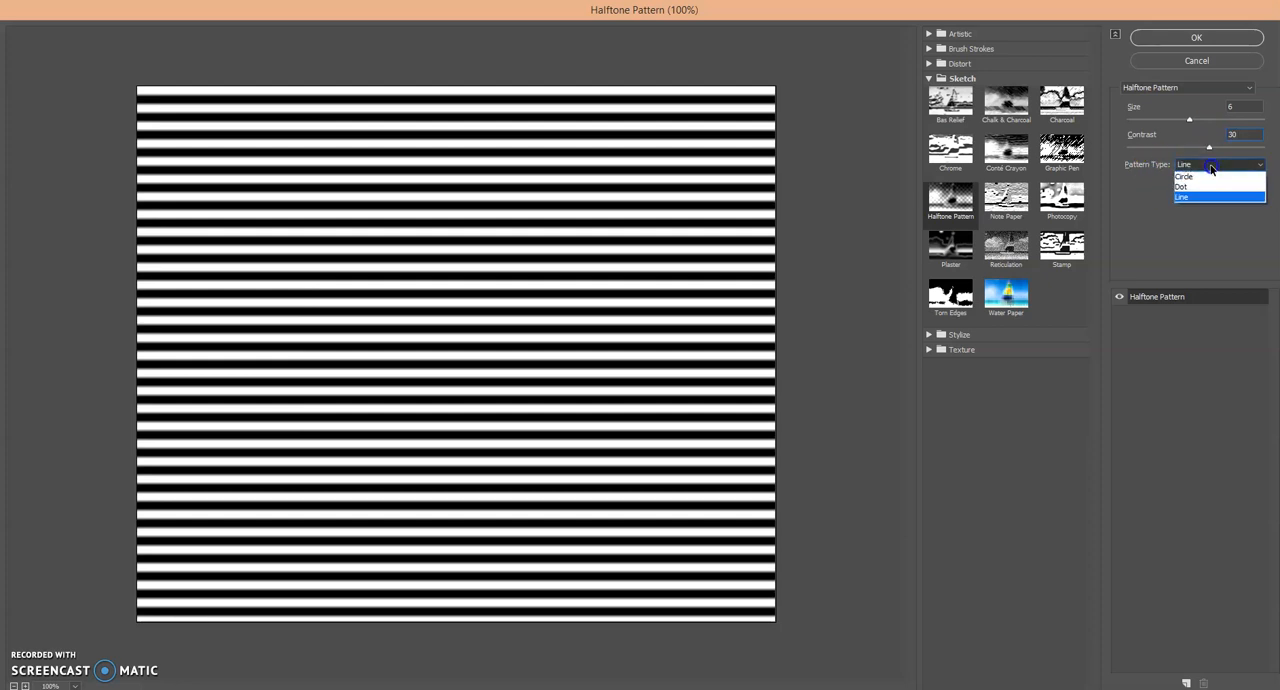
{"action": "left_click", "coordinate": [1196, 178]}
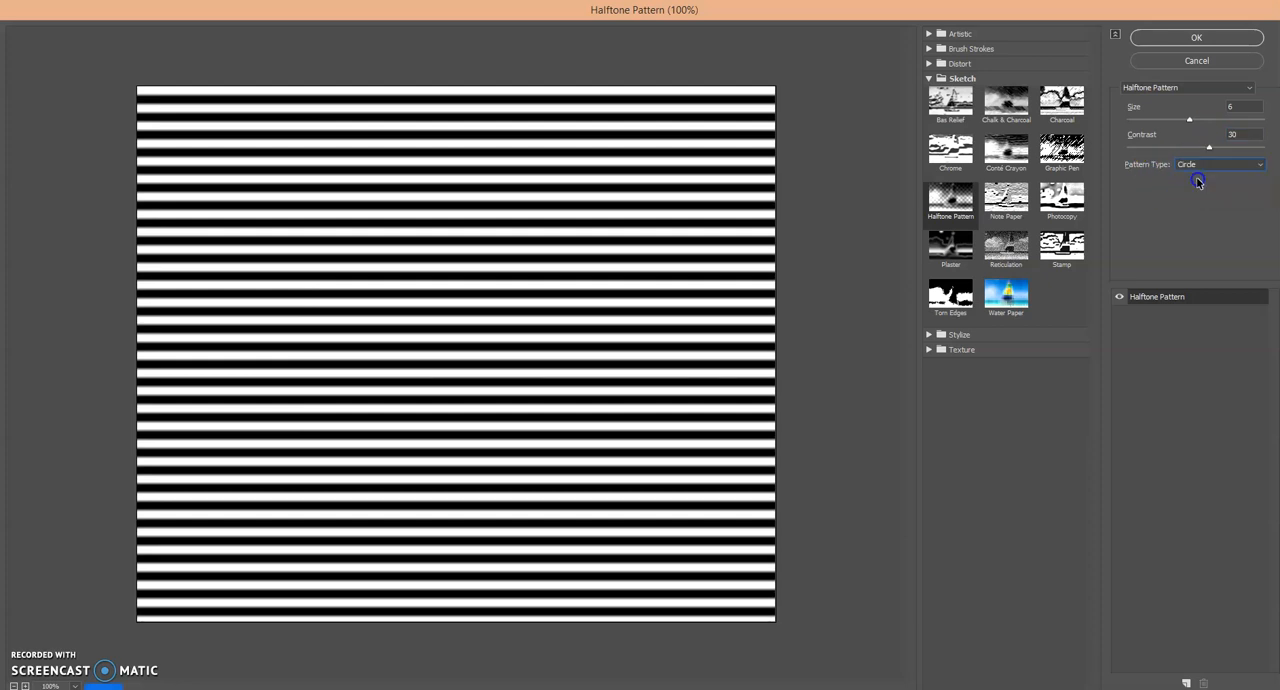
{"action": "left_click", "coordinate": [1205, 166]}
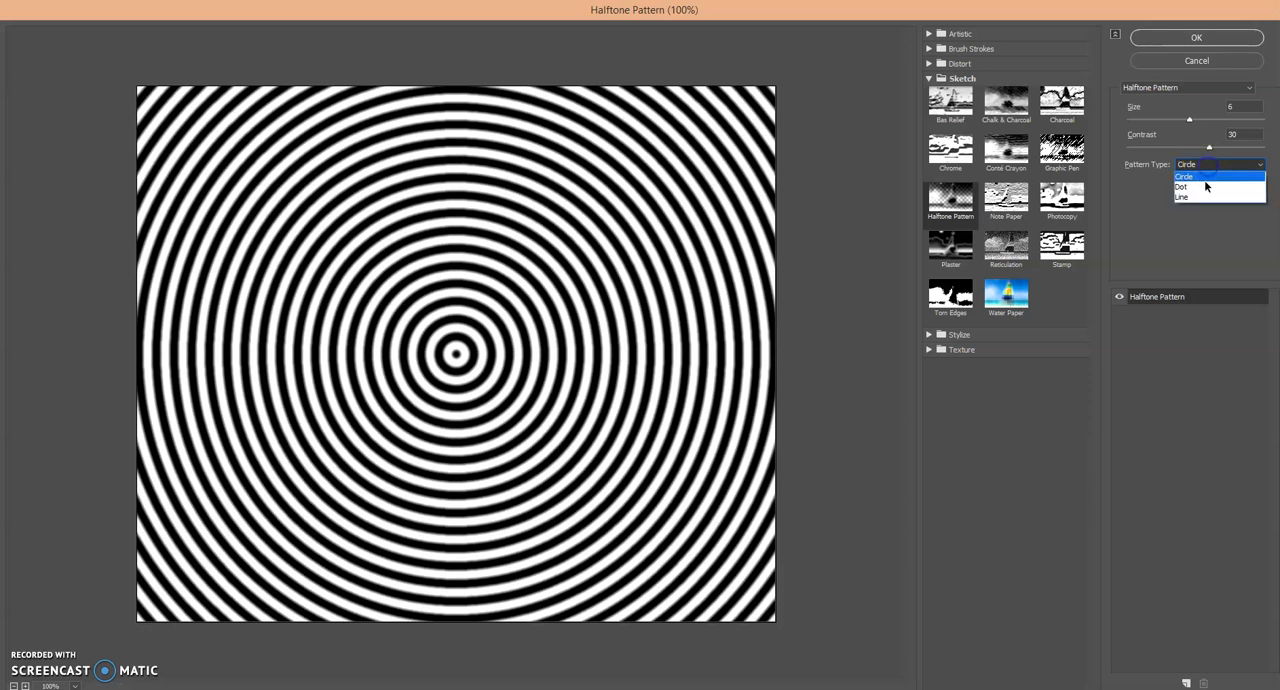
{"action": "left_click", "coordinate": [1206, 189]}
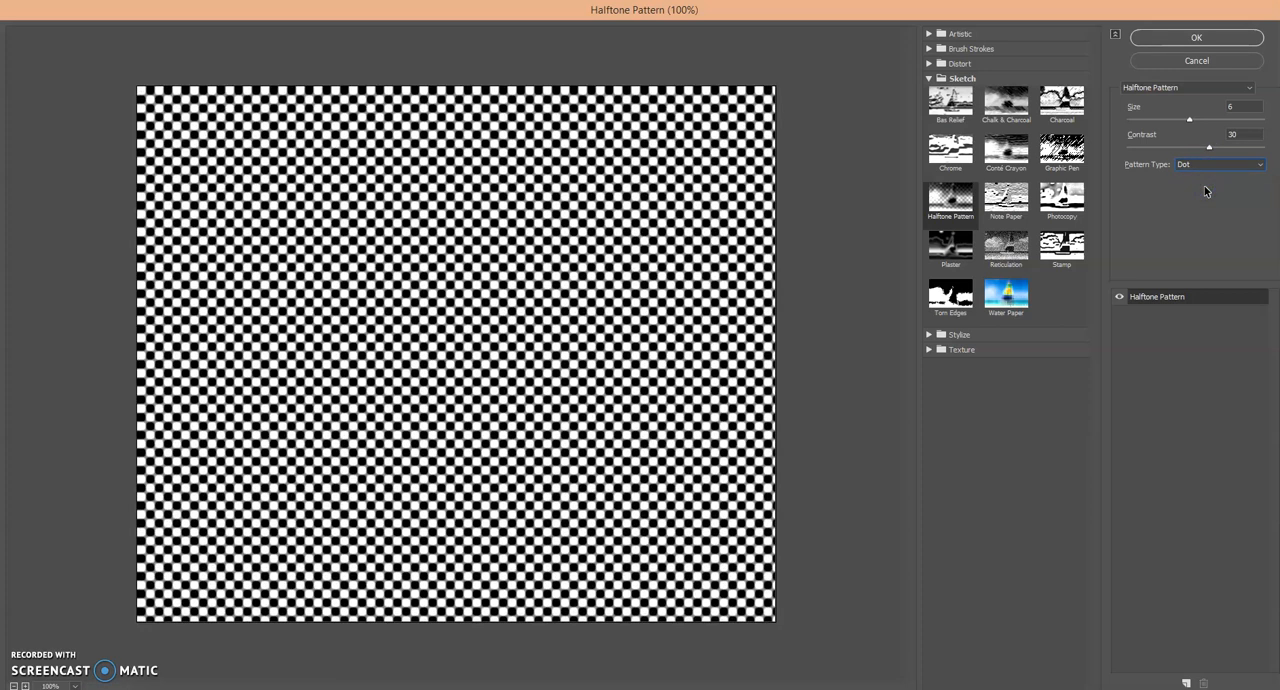
{"action": "left_click", "coordinate": [1211, 166]}
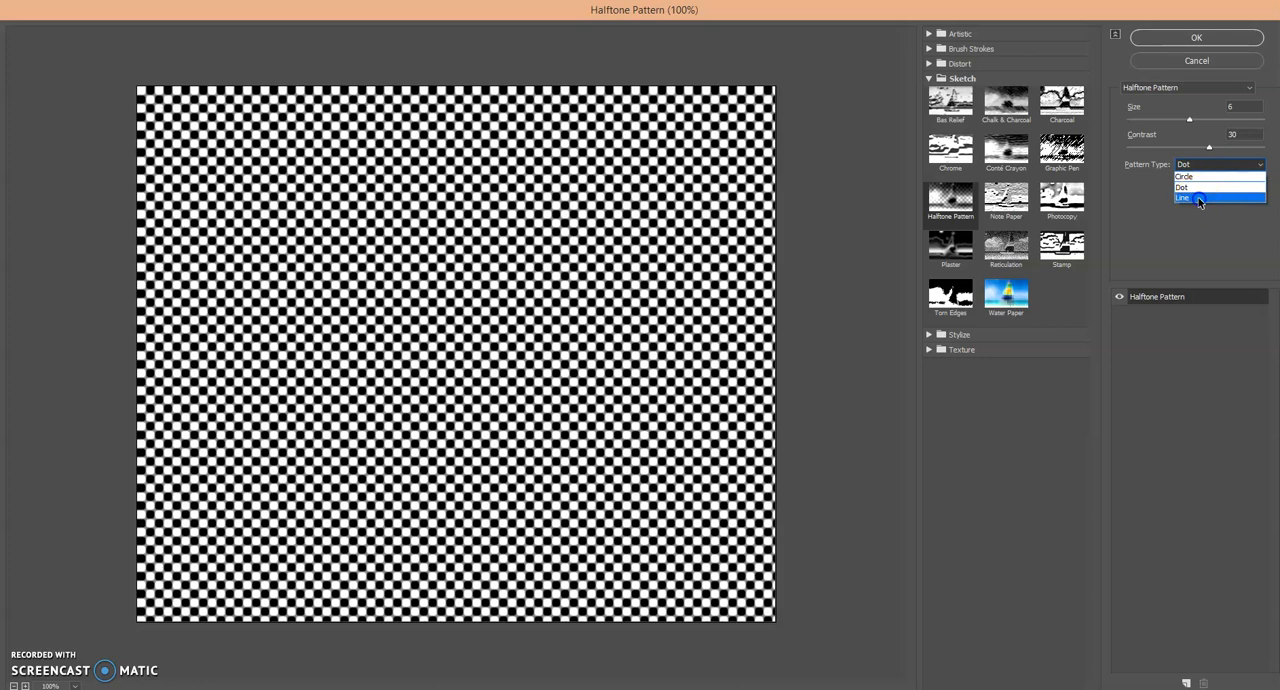
{"action": "left_click", "coordinate": [1198, 198]}
{"action": "left_click", "coordinate": [1182, 39]}
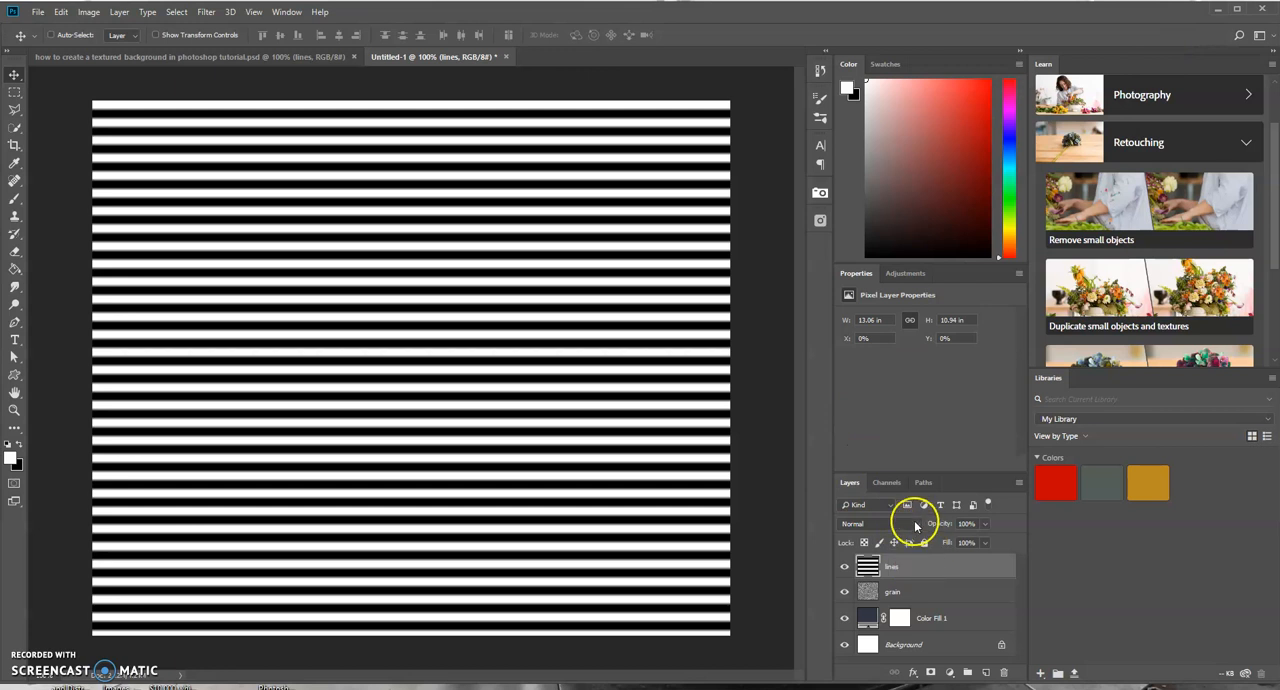
- Set the lines layer's blend mode to Multiply and its opacity to 10%
{"action": "left_click", "coordinate": [917, 524]}
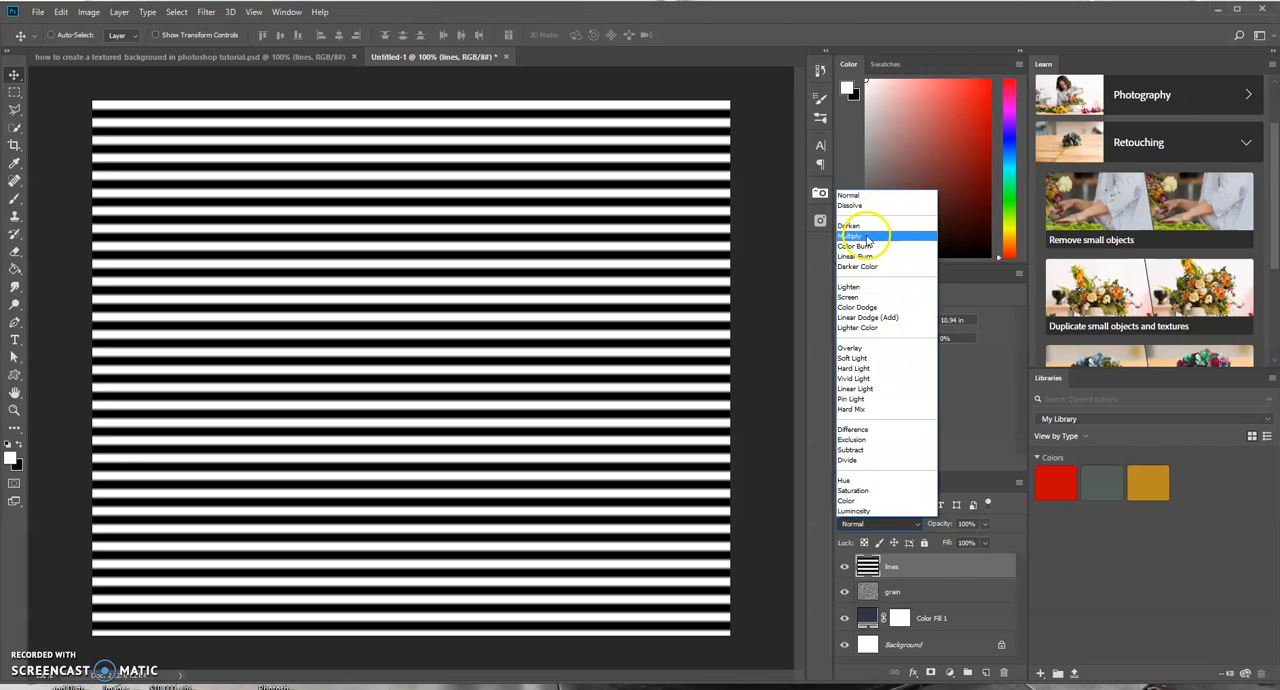
{"action": "left_click", "coordinate": [868, 237]}
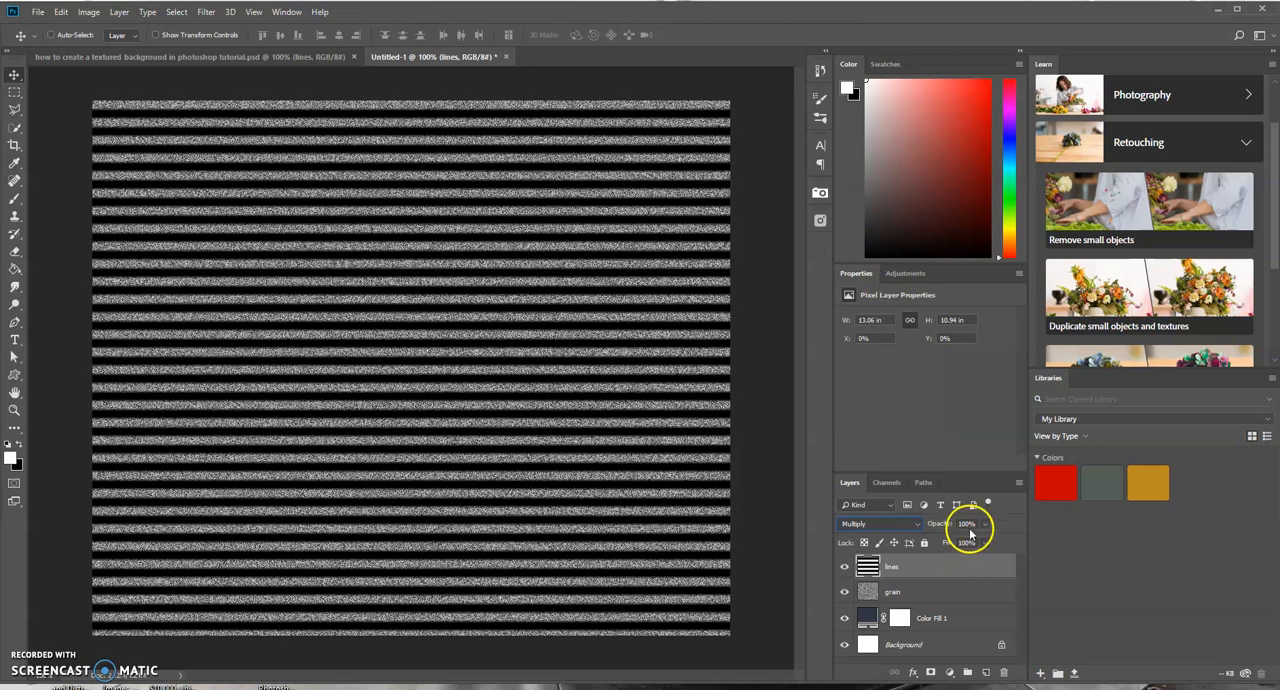
{"action": "left_click_drag", "start_coordinate": [943, 524], "coordinate": [884, 530]}
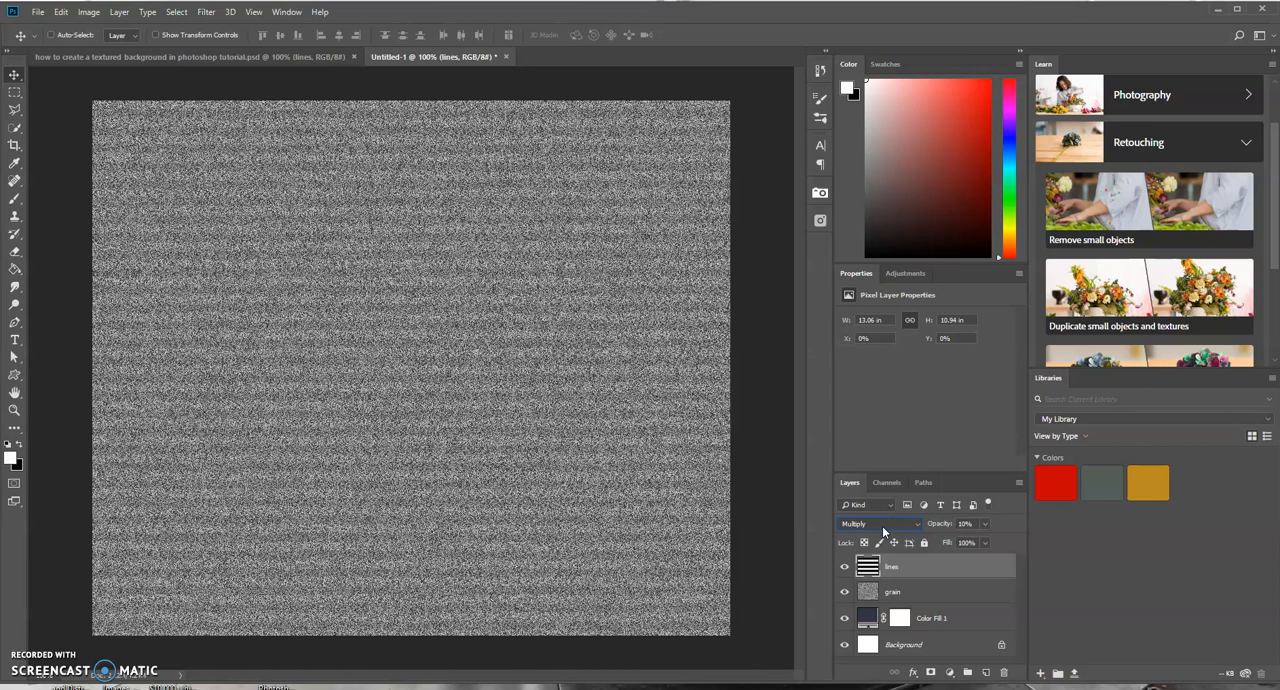
- Set the grain layer's blend mode to Overlay and lower its opacity
{"action": "left_click", "coordinate": [907, 592]}
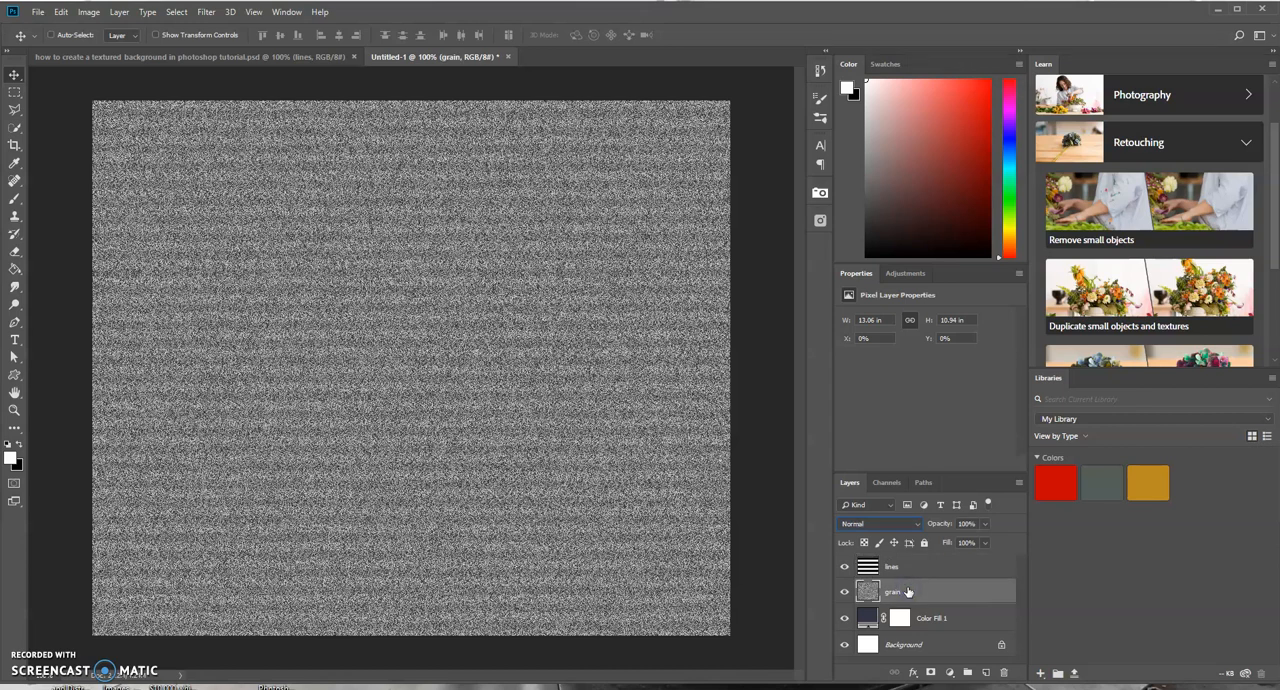
{"action": "left_click", "coordinate": [918, 524]}
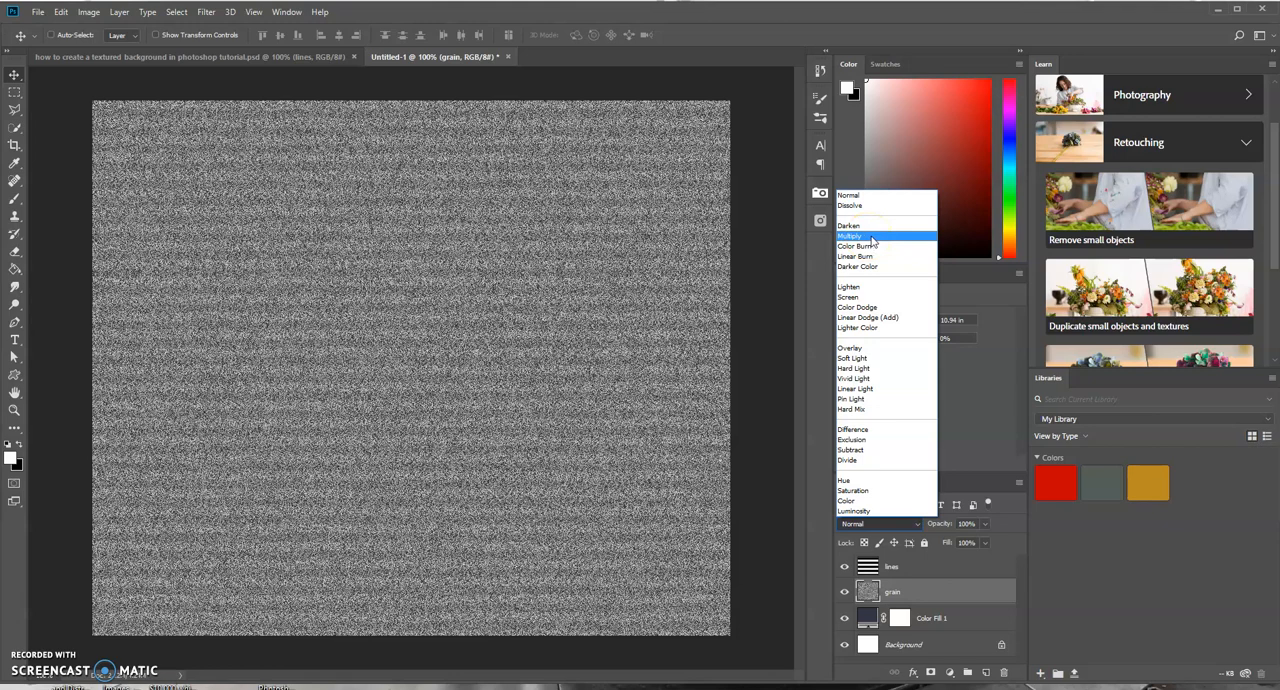
{"action": "left_click", "coordinate": [864, 347]}
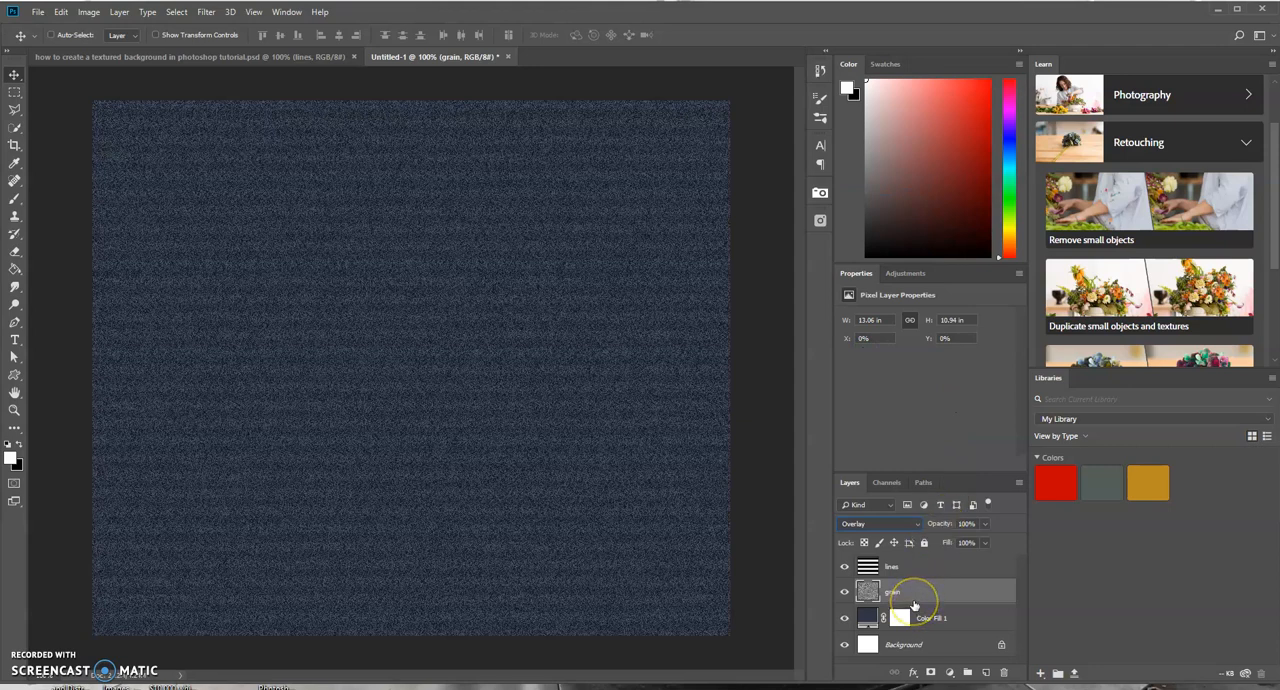
{"action": "left_click", "coordinate": [916, 591]}
{"action": "left_click_drag", "start_coordinate": [940, 527], "coordinate": [897, 535]}
{"action": "left_click", "coordinate": [896, 567]}
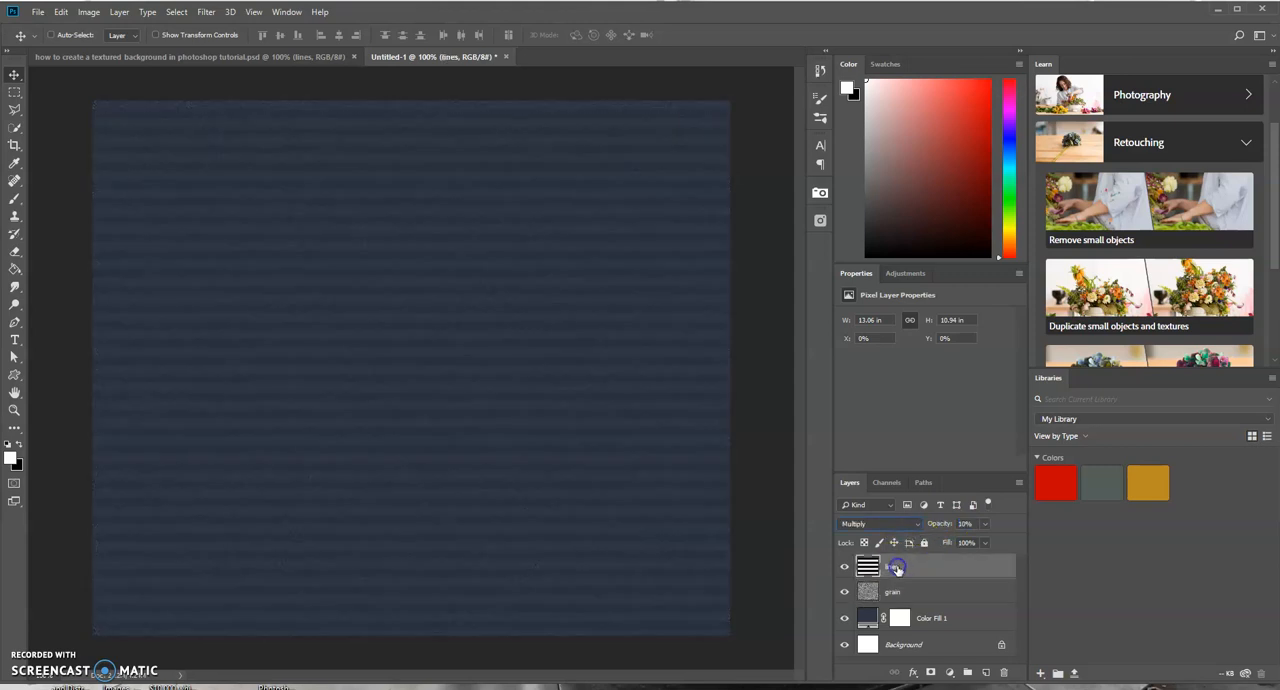